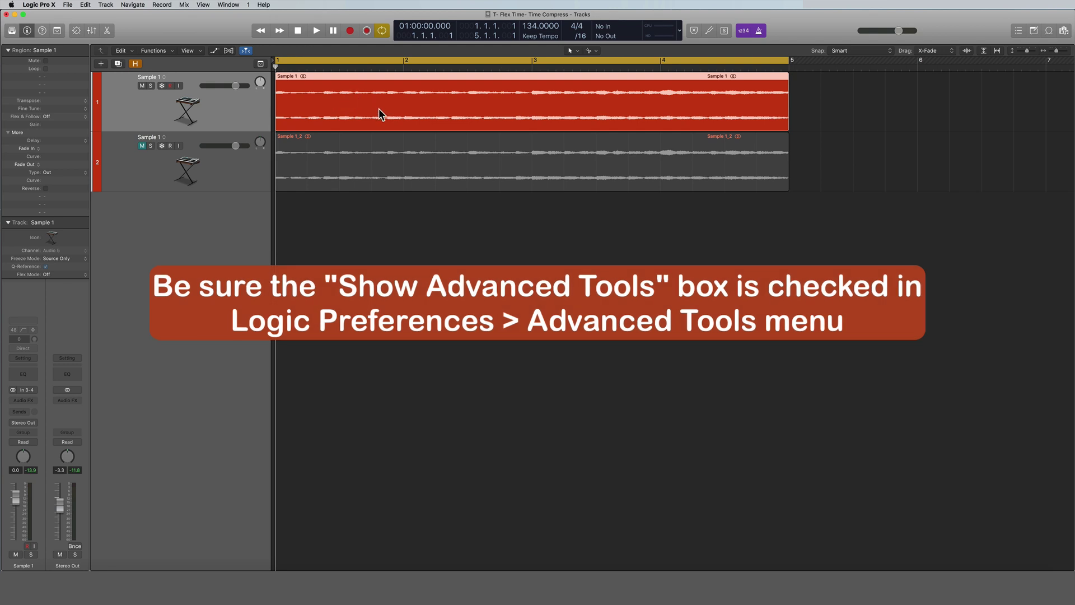
- Move the Sample 1 region to bar 5, set the project tempo to 124 BPM, and return the region to bar 1
scroll(391, 166, right, 1)
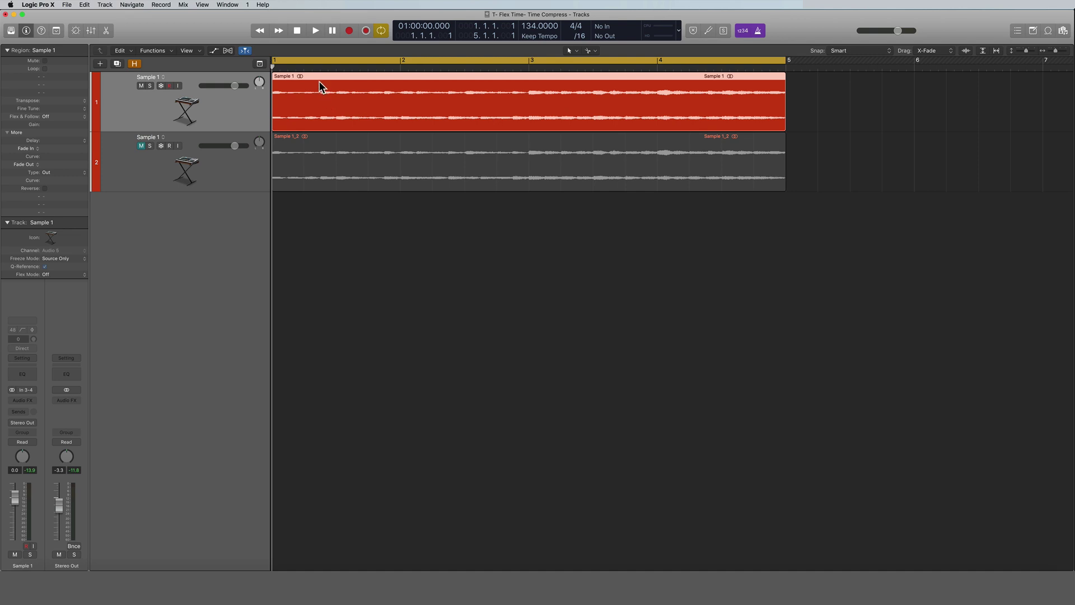
drag(318, 79, 833, 77)
drag(535, 26, 567, 50)
mouse_move(707, 234)
mouse_down()
mouse_move(694, 176)
mouse_move(700, 240)
mouse_up()
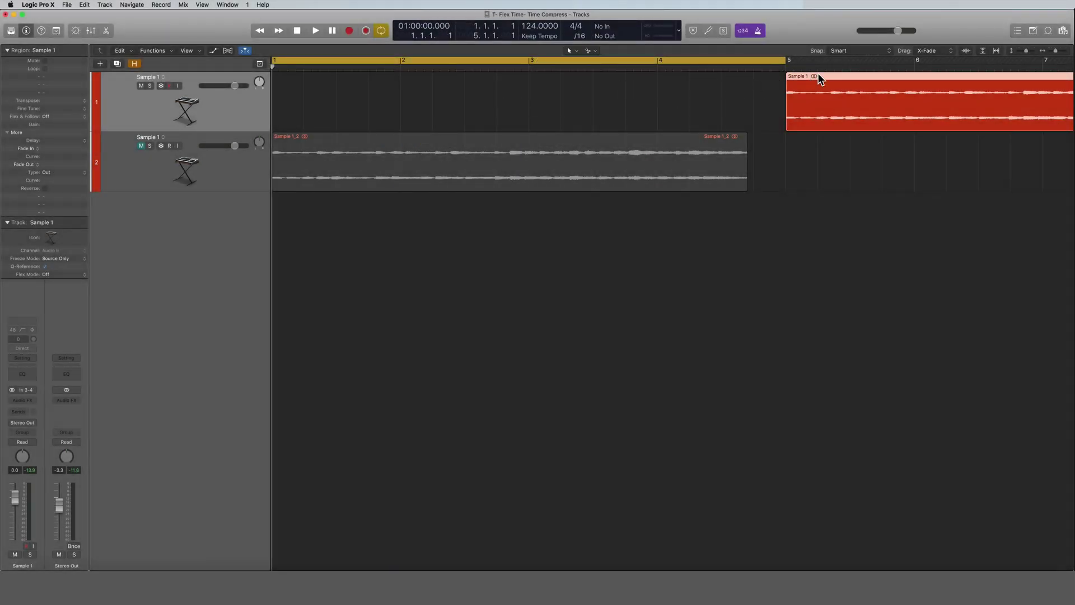
drag(851, 73, 304, 147)
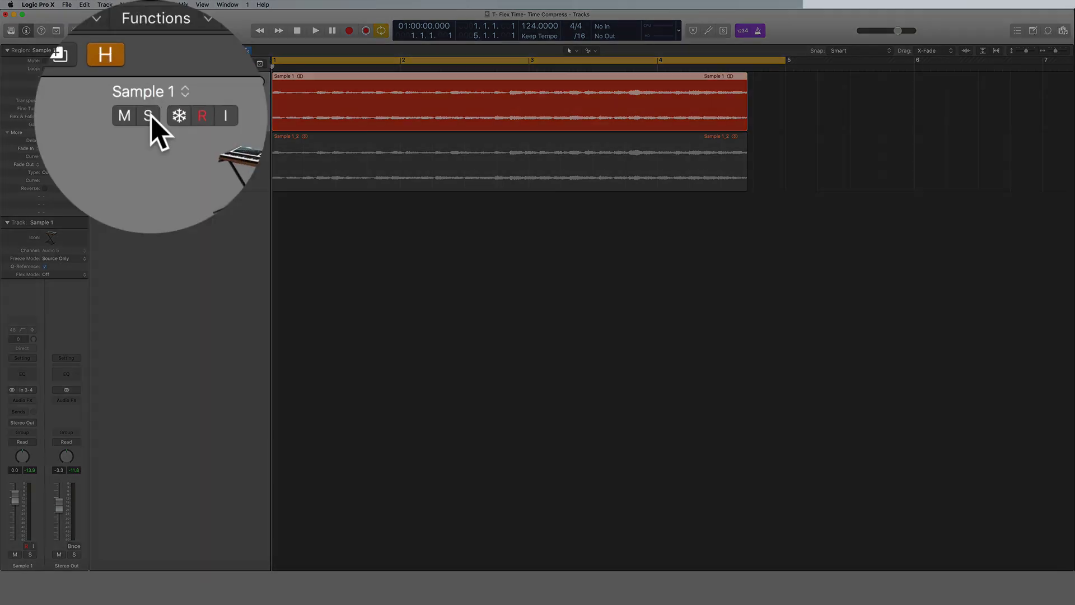
- Solo the first track and play its region from the start against the metronome, checking the metronome options beforehand
click(149, 86)
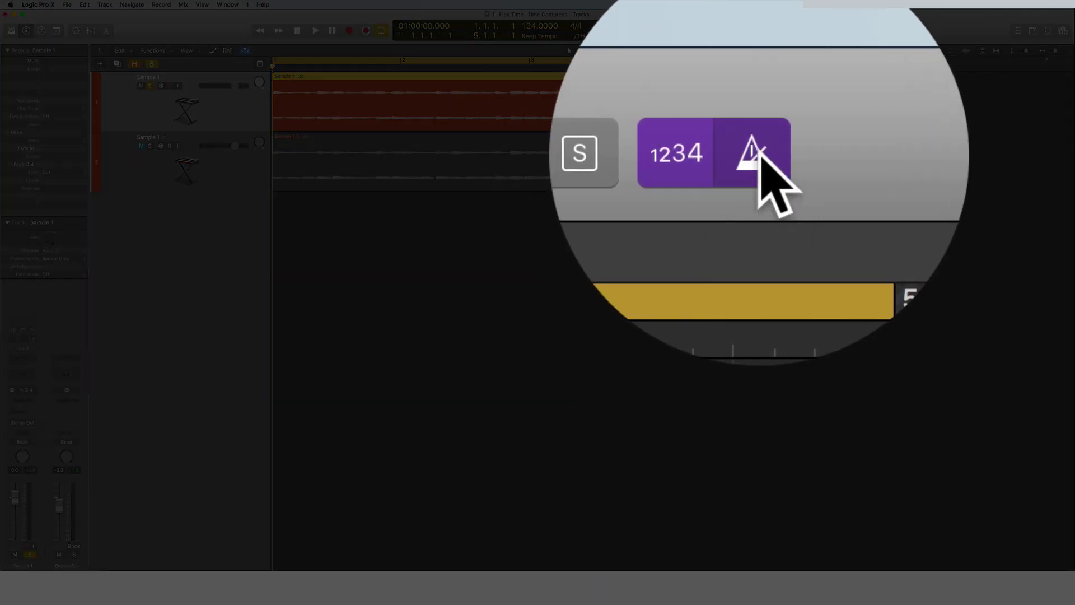
right_click(760, 156)
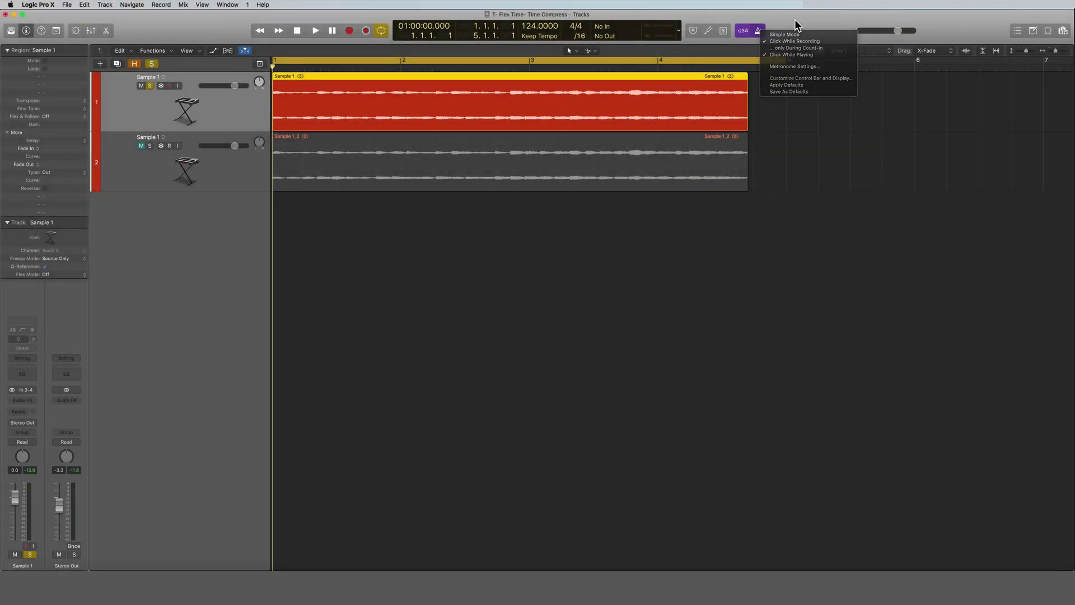
click(784, 73)
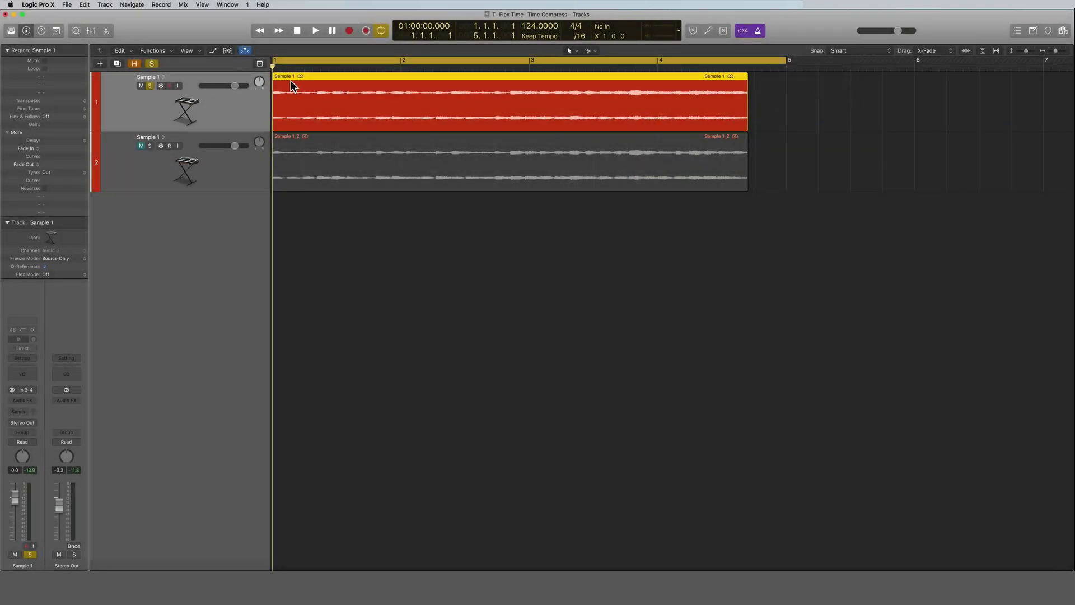
key(space)
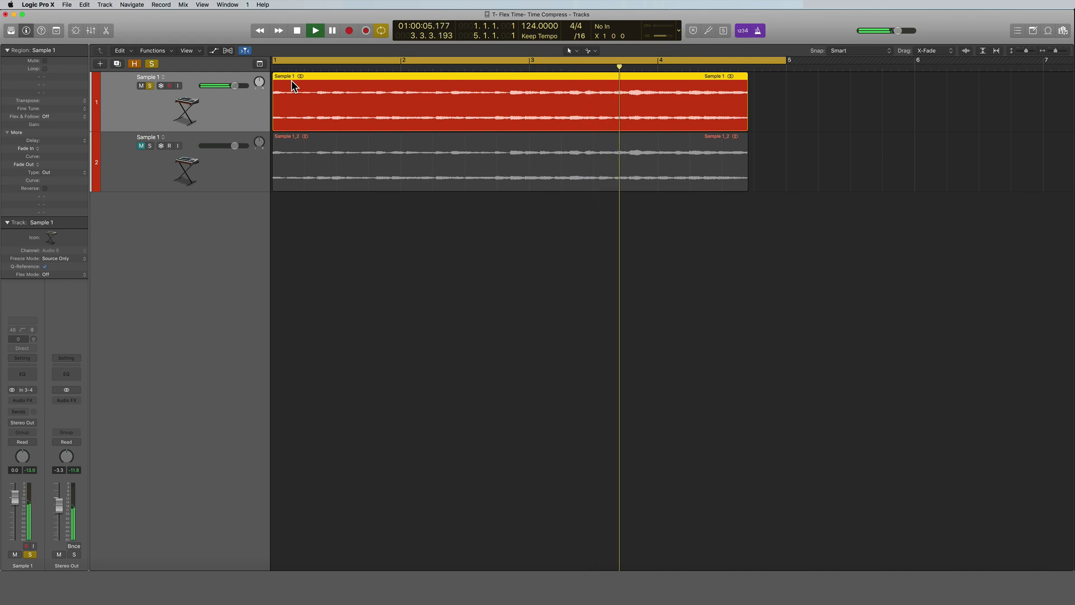
key(space)
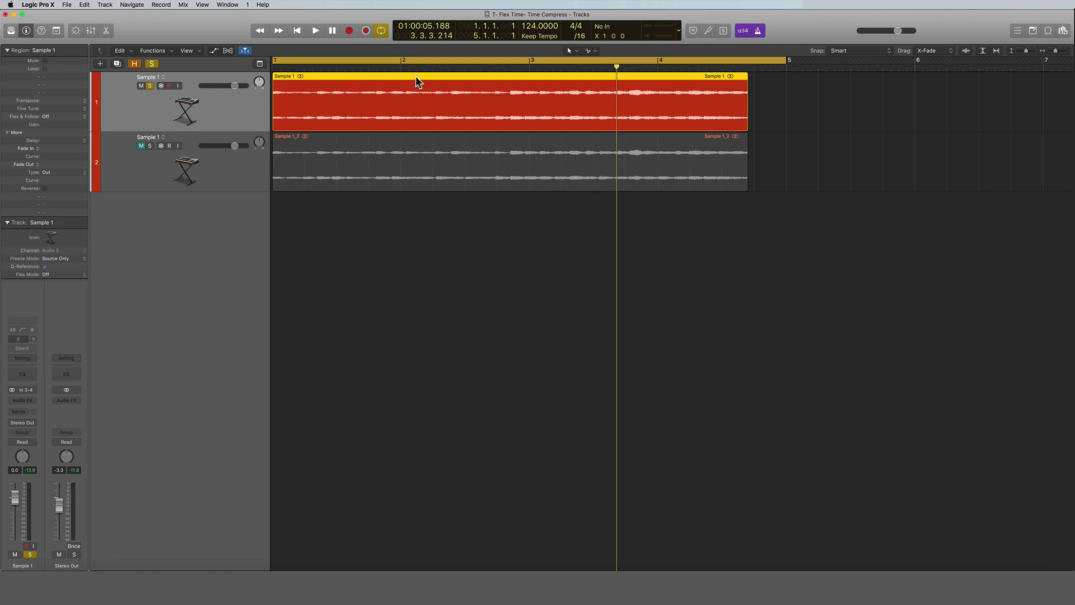
- Set the project tempo to 134 BPM and enable Flex on the first track in Flex Time - Polyphonic mode
click(454, 76)
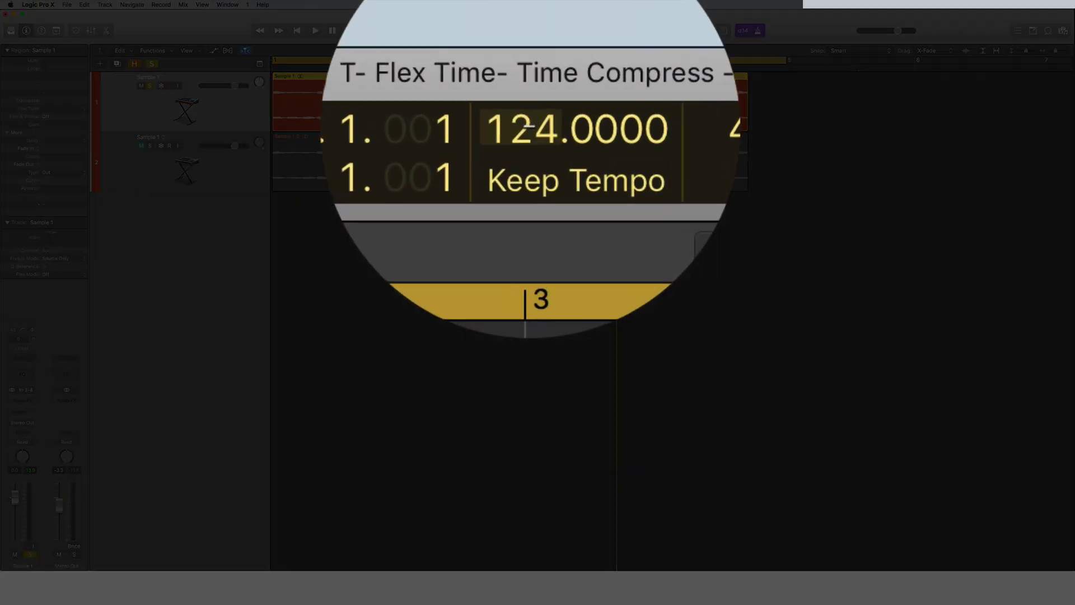
drag(530, 25, 528, 12)
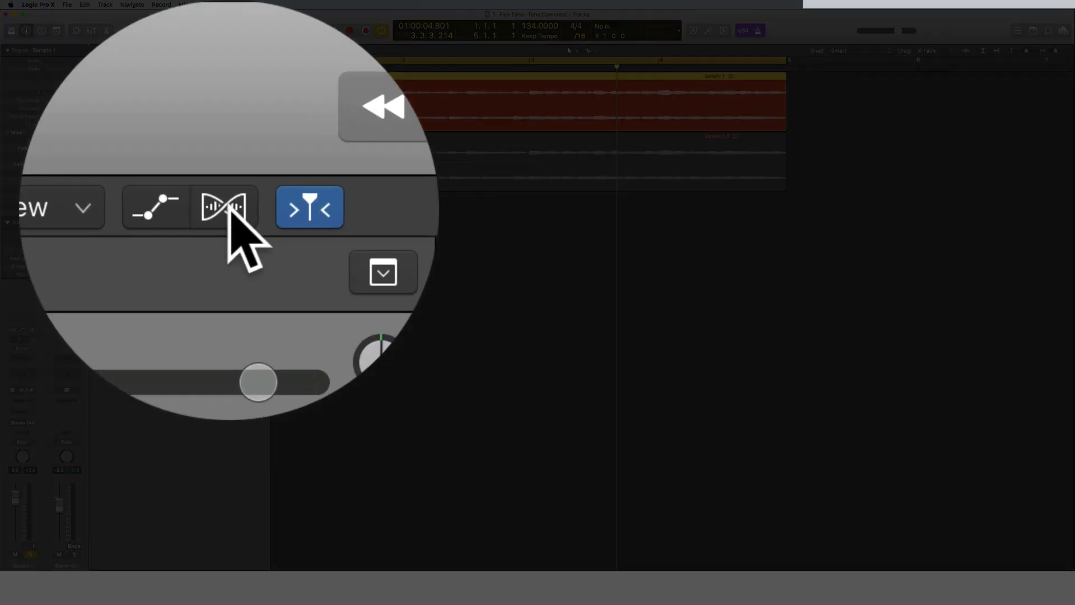
click(227, 51)
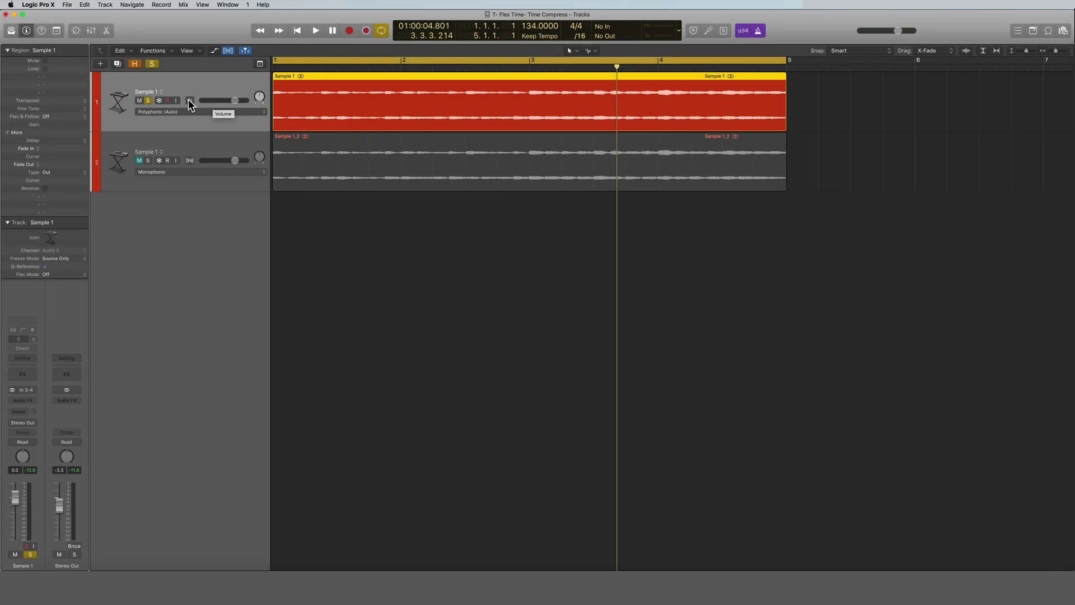
click(190, 101)
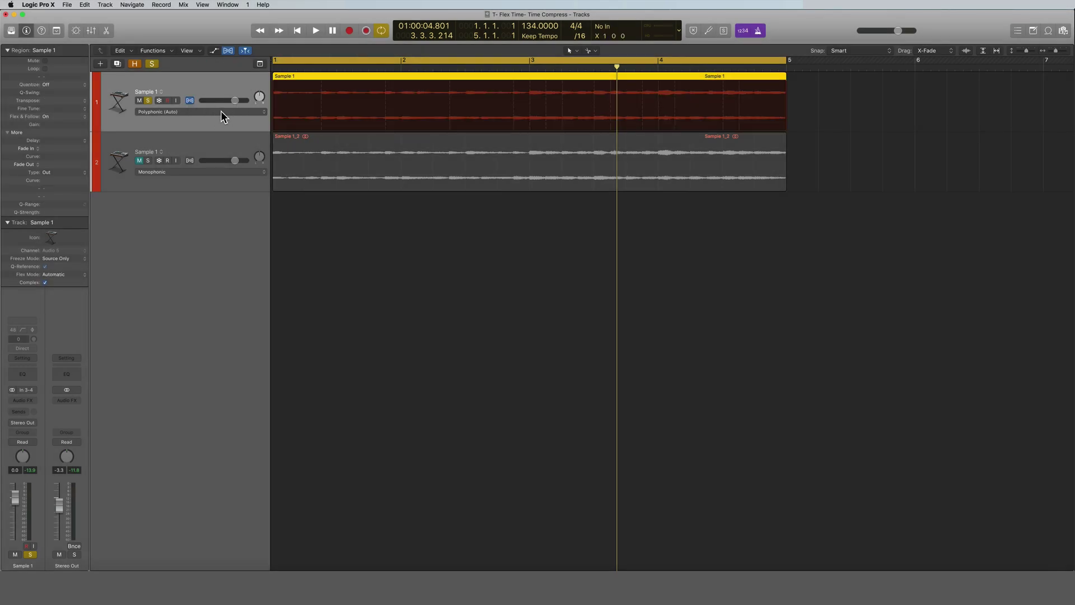
click(159, 112)
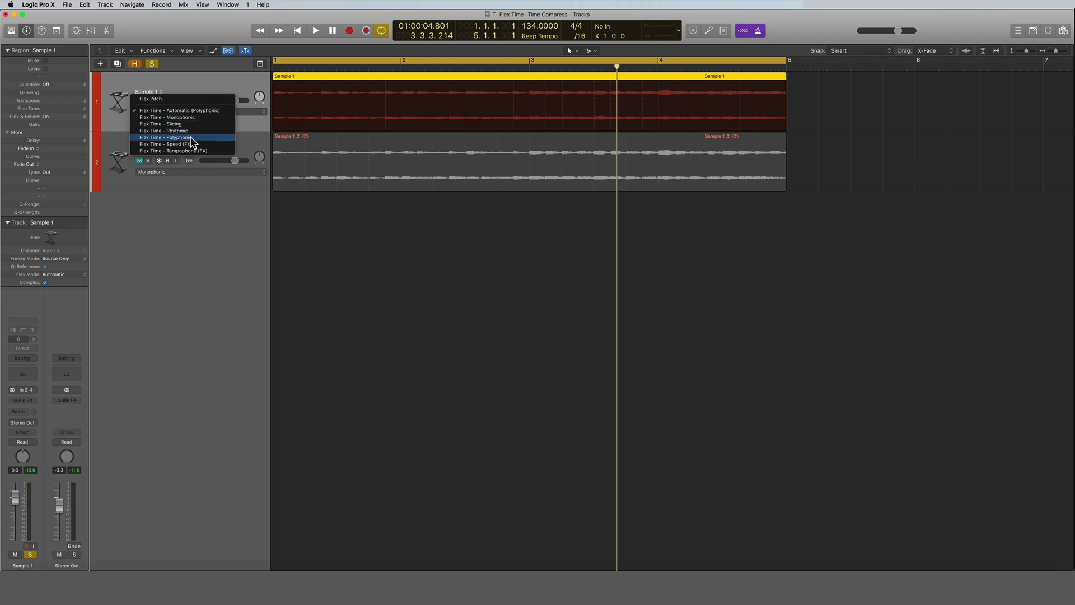
click(192, 138)
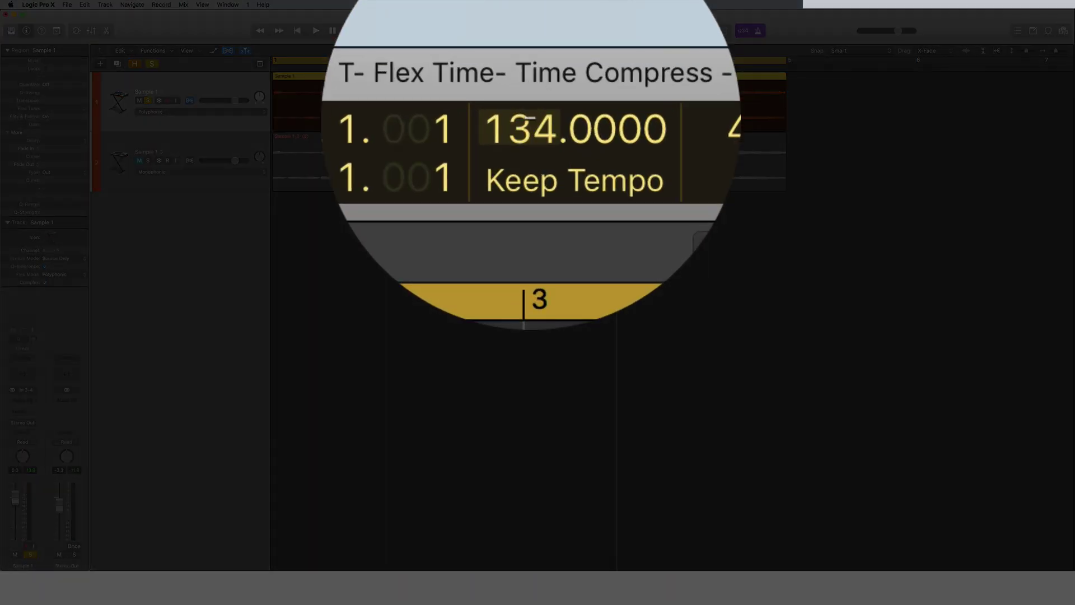
- Set the project tempo to 124 BPM and play back the flexed region on the first track
drag(523, 119, 649, 163)
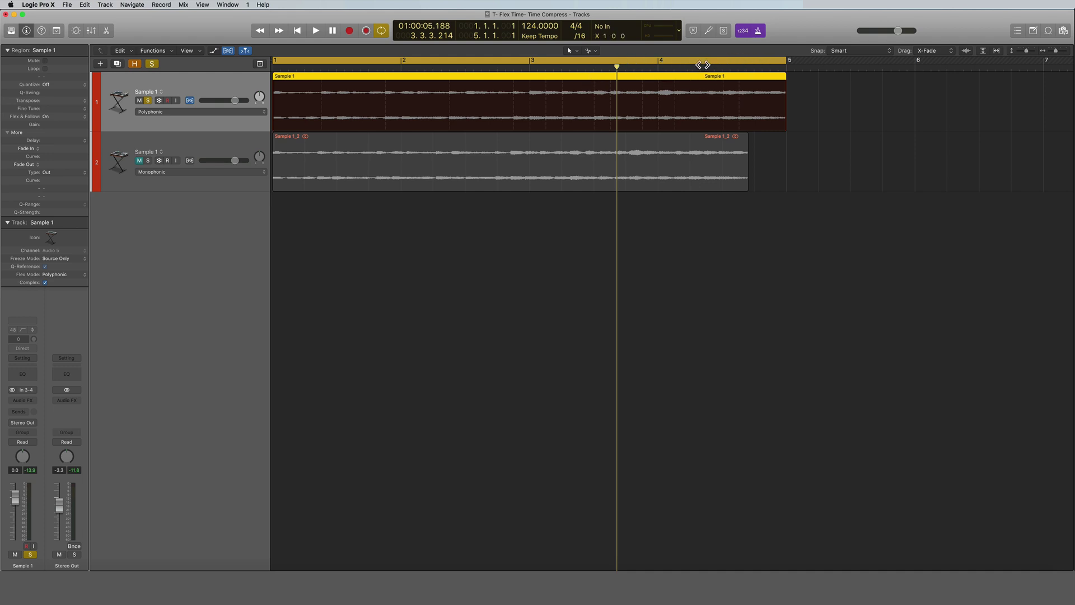
key(space)
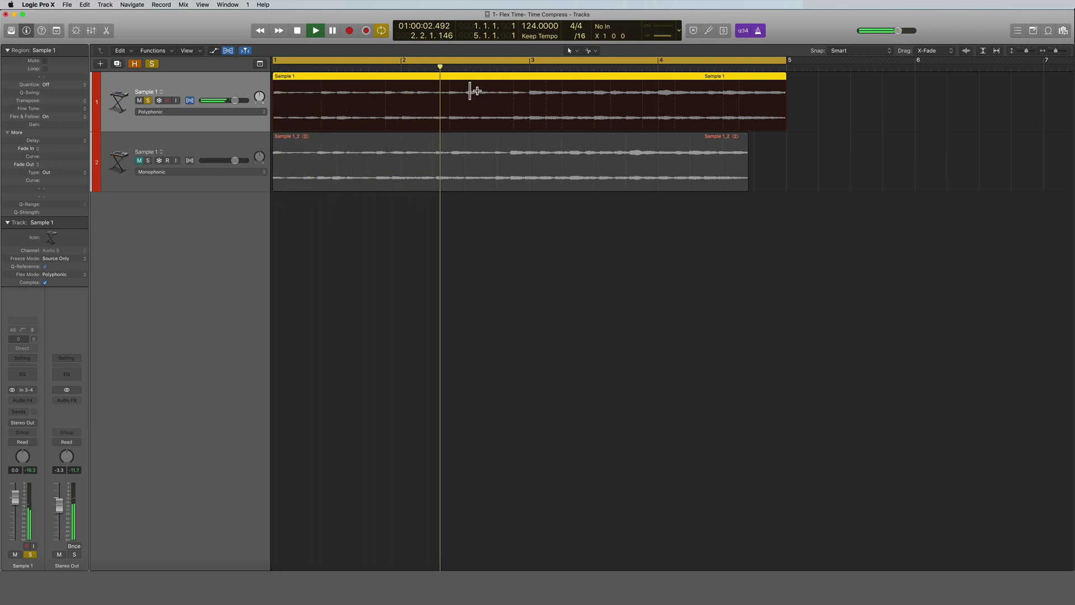
key(space)
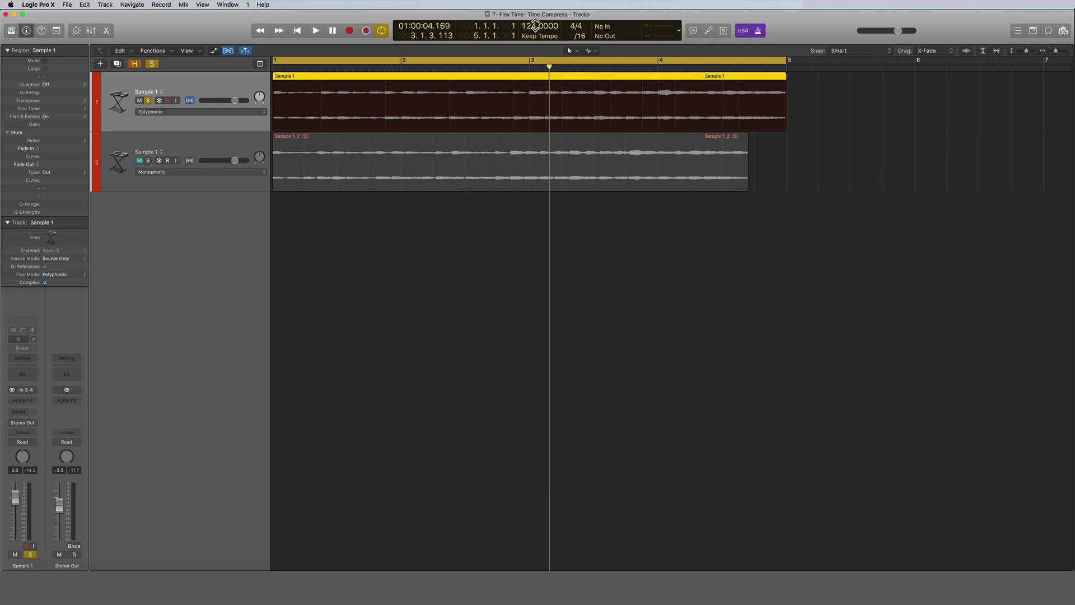
- Set the project tempo to 60 BPM and play the flexed region from the beginning
drag(535, 25, 552, 112)
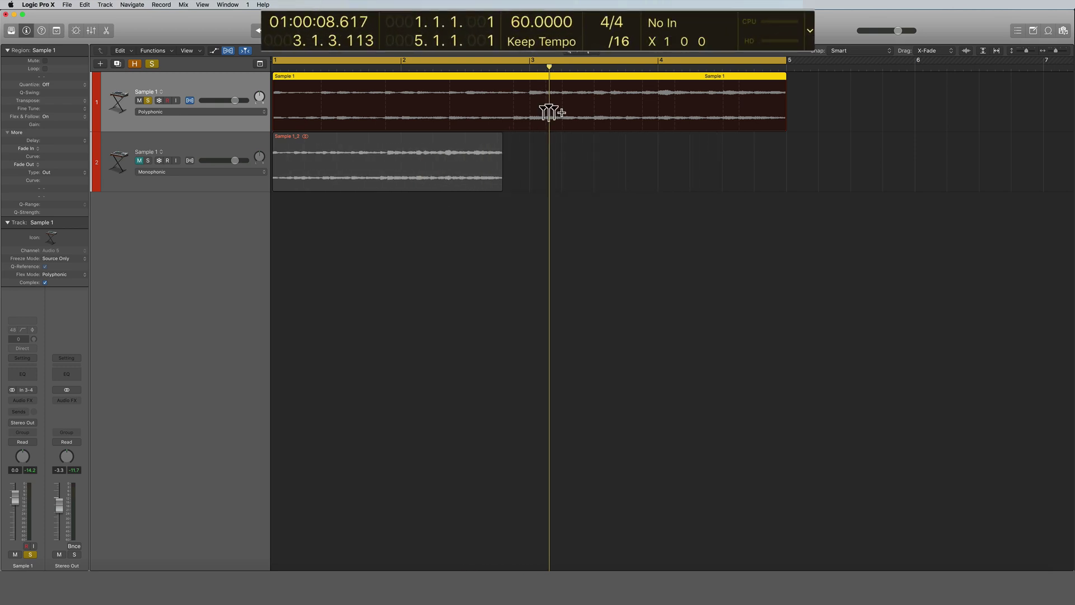
key(Return)
key(space)
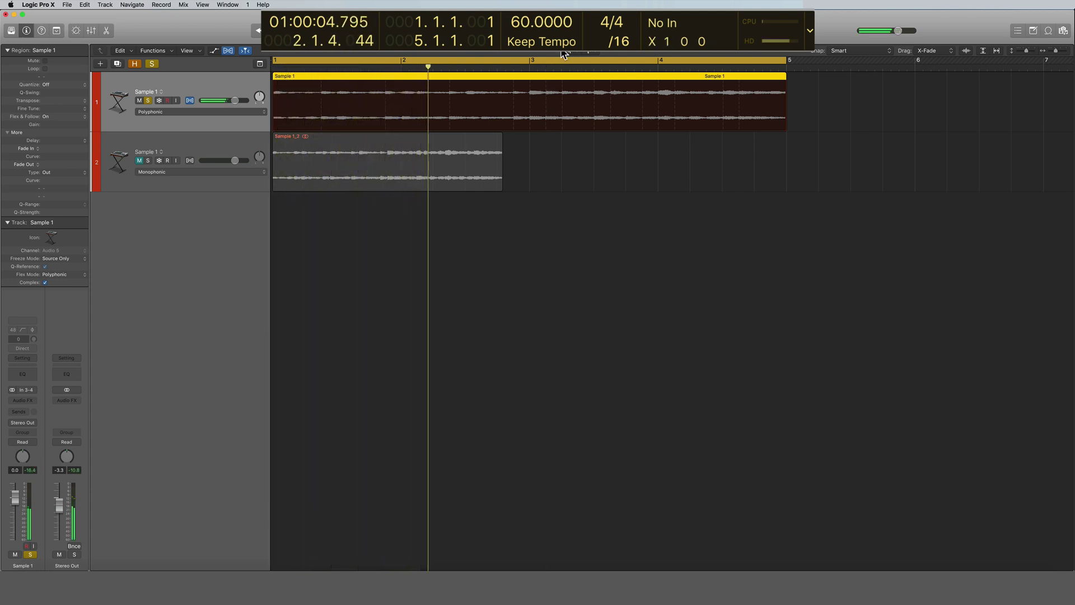
key(space)
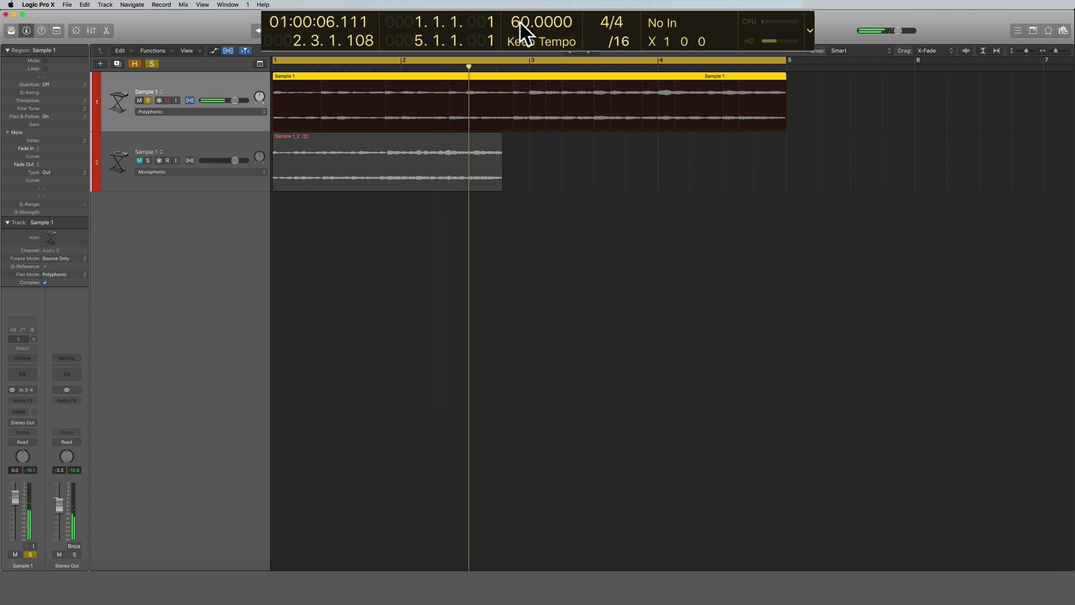
- Try the flexed region at a project tempo of 312 BPM from the beginning, and undo the tempo change
drag(519, 21, 542, 5)
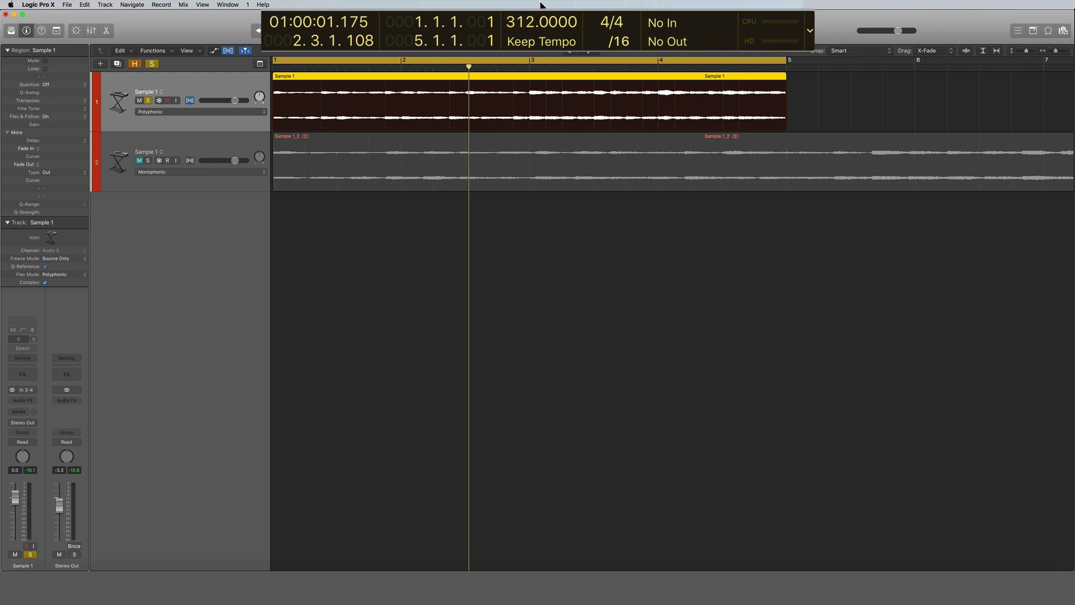
key(Return)
key(space)
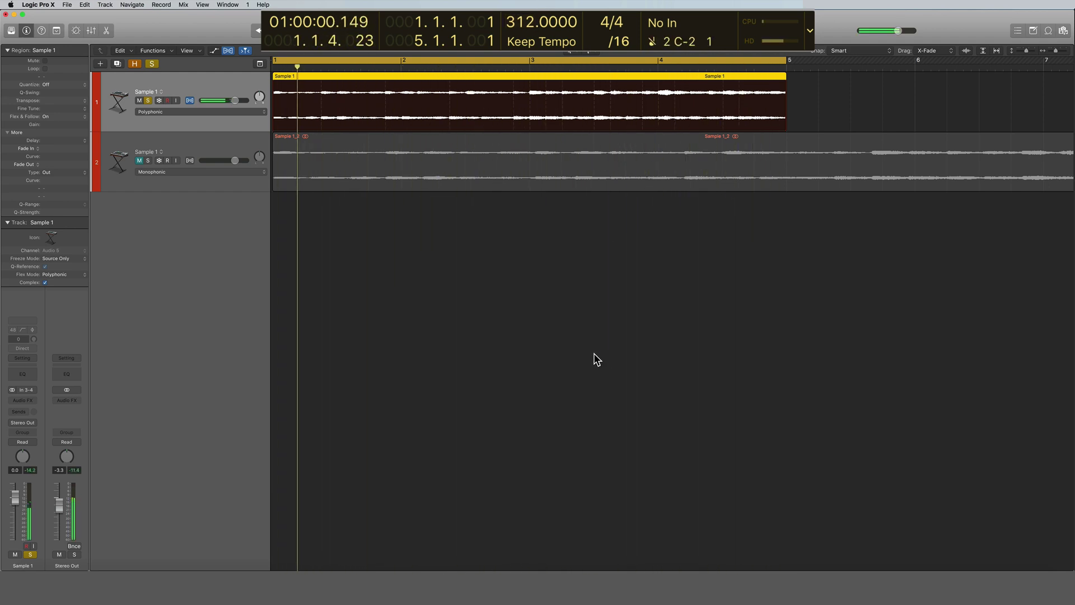
key(super+z)
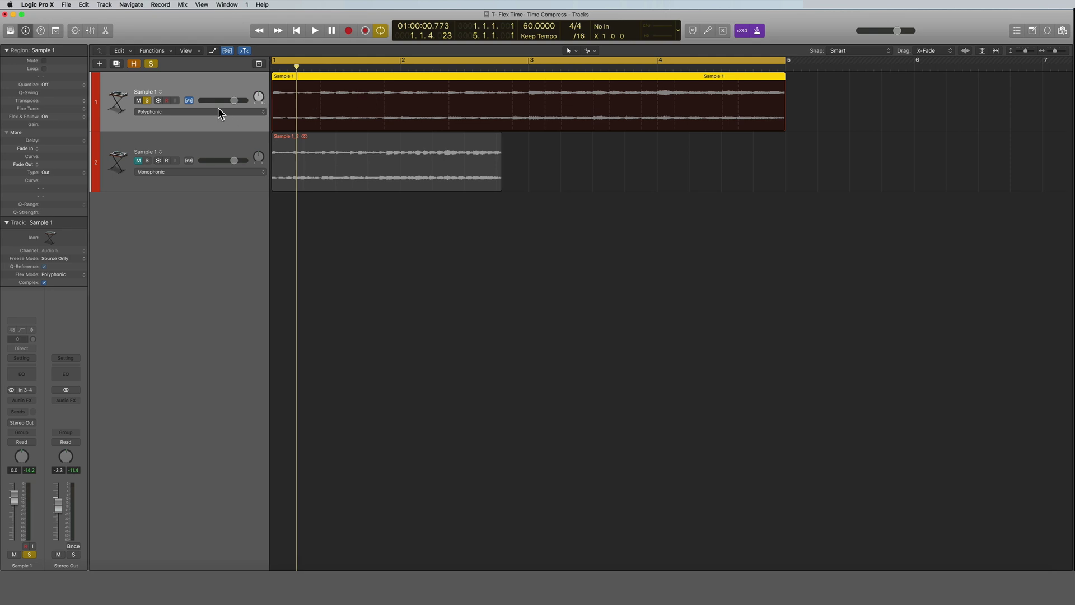
- Select the Sample 1_2 region, mute and unsolo the first track, and solo the second track
click(188, 101)
click(347, 148)
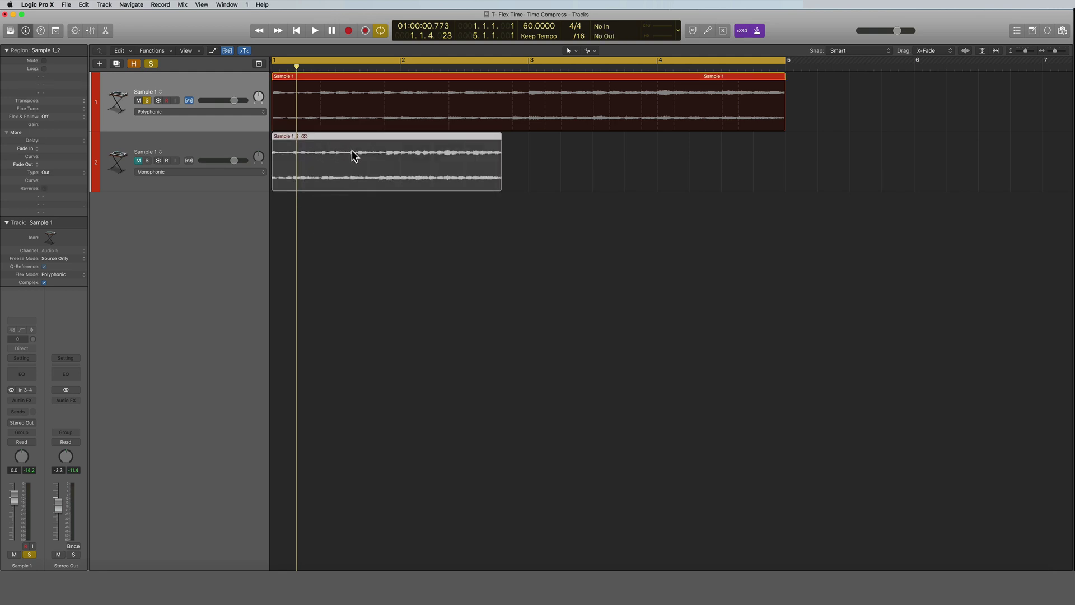
key(ctrl+m)
click(147, 101)
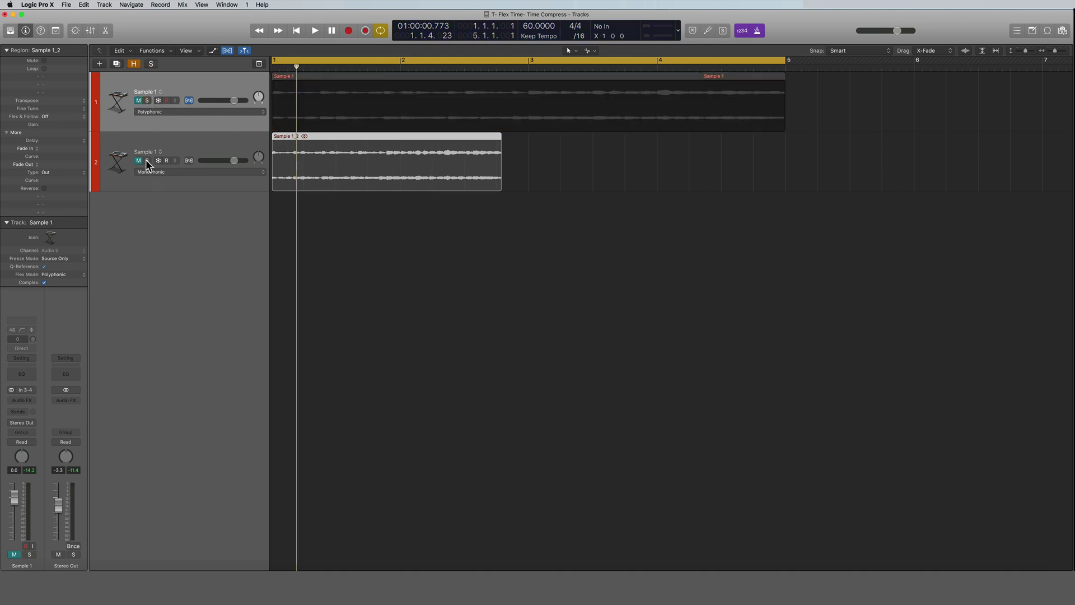
click(147, 161)
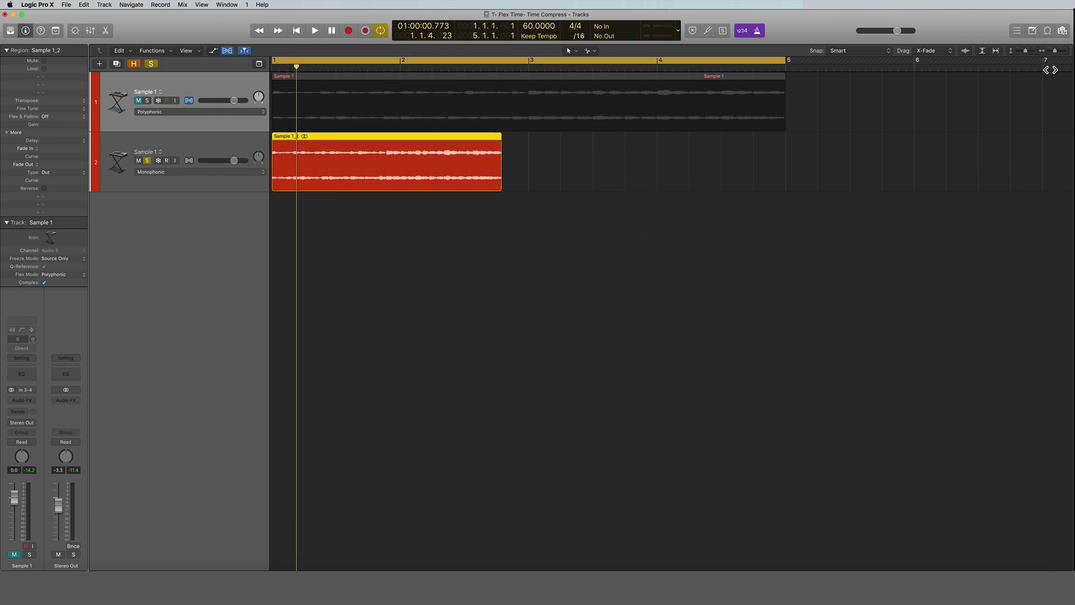
- Set the project tempo to 134 BPM and play back the unflexed region on the second track
drag(554, 25, 554, 11)
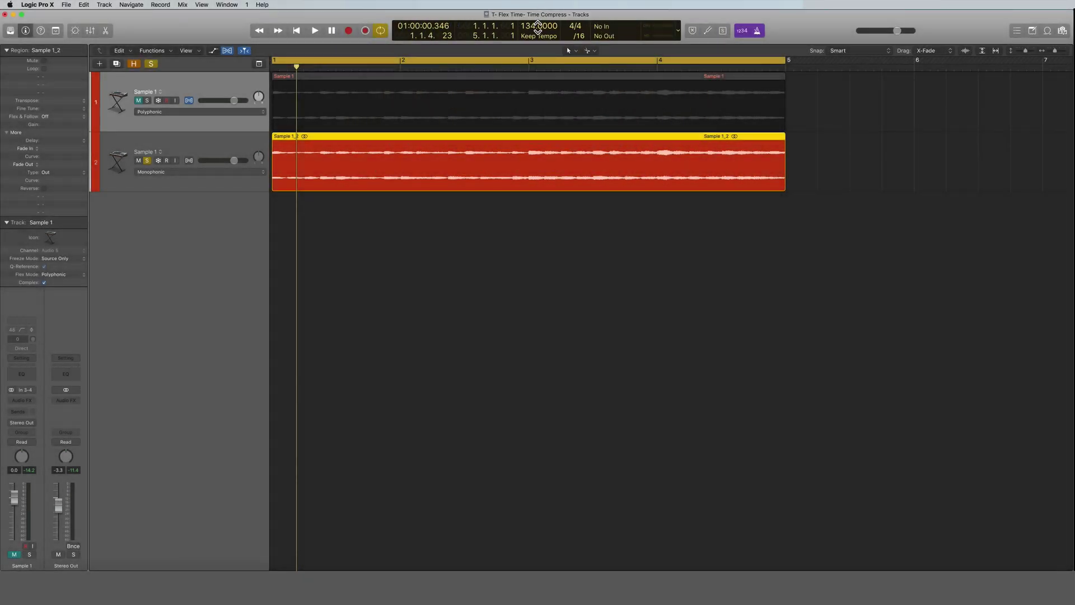
key(space)
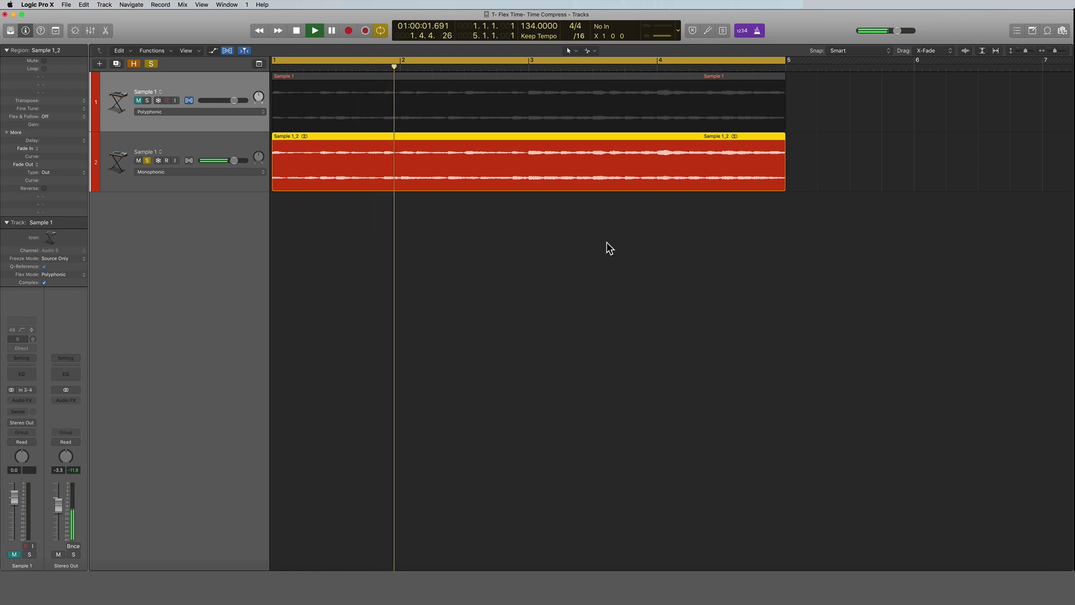
key(space)
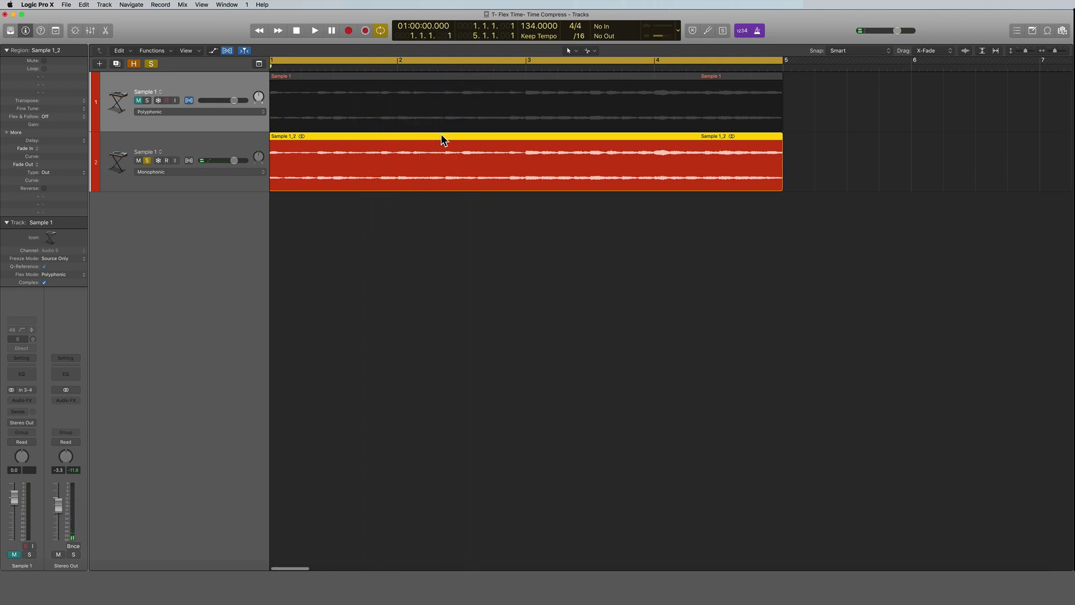
- Set the project tempo to 124 BPM with the Sample 1_2 region parked at bar 5, and play the region back at bar 1
drag(441, 133, 953, 230)
drag(539, 25, 539, 37)
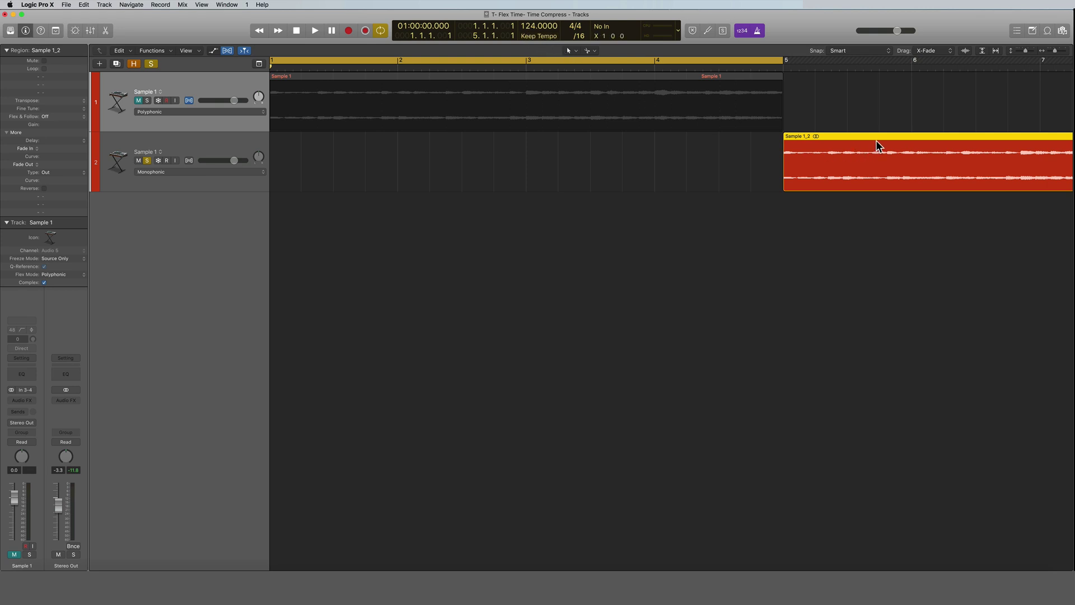
drag(884, 137, 303, 162)
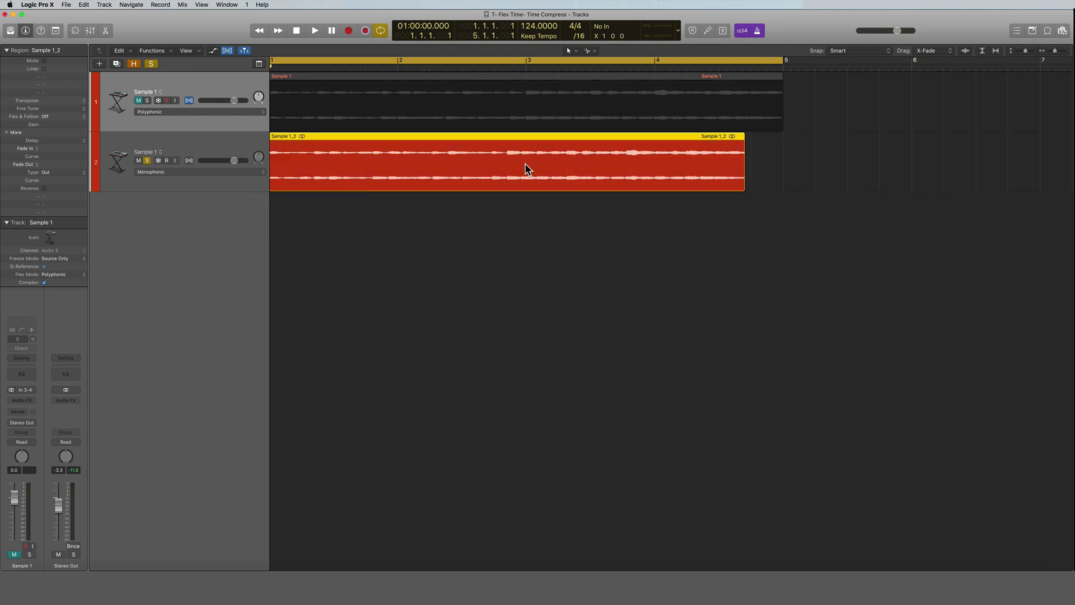
key(space)
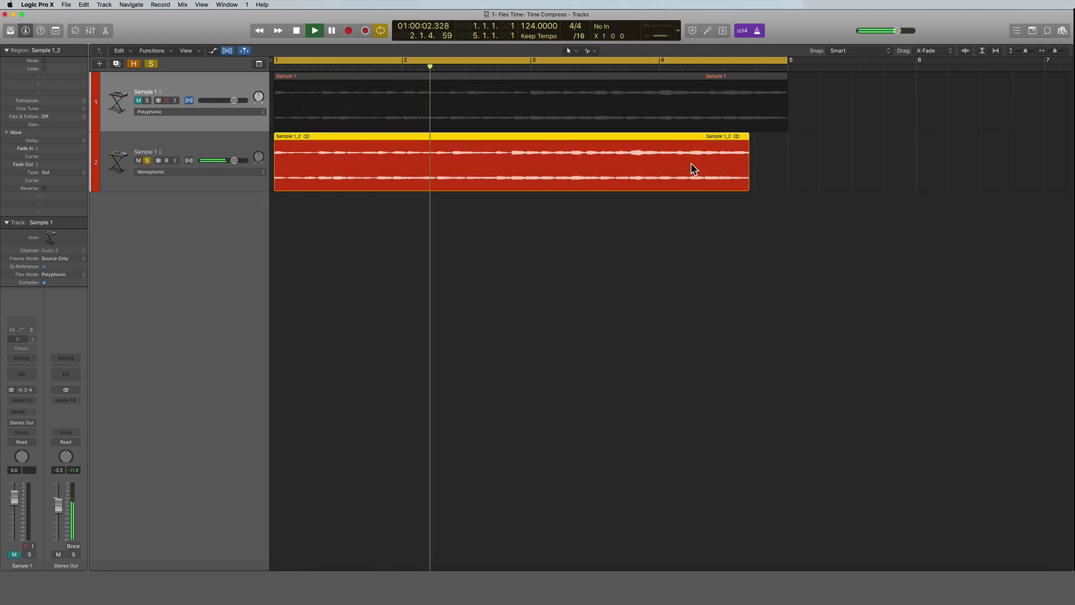
key(space)
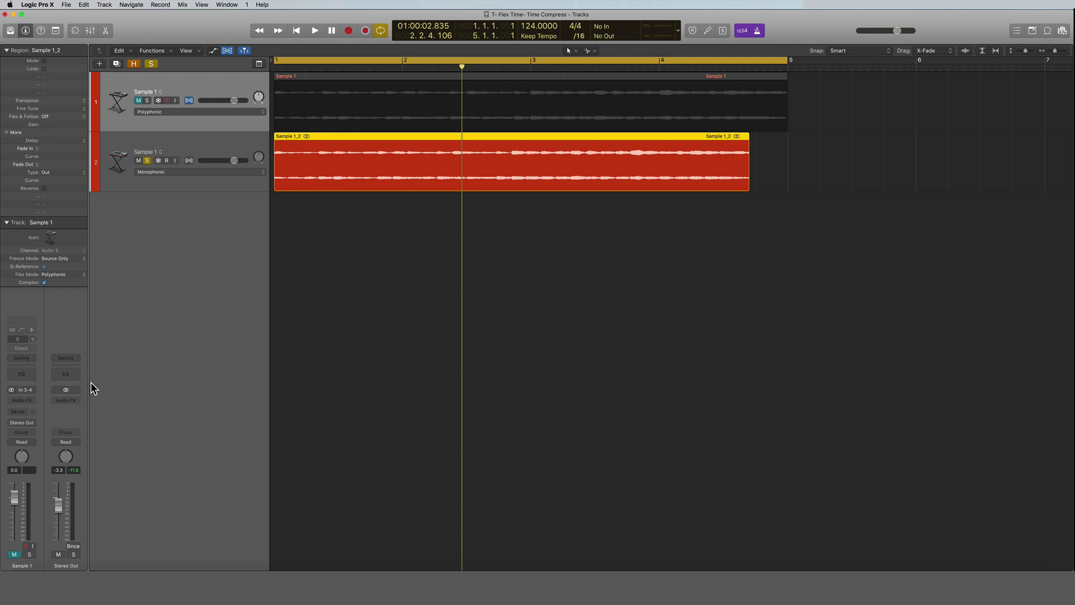
- Insert a stereo BPM Counter on the second track, play back the unflexed region through it, and close the counter's window
click(203, 140)
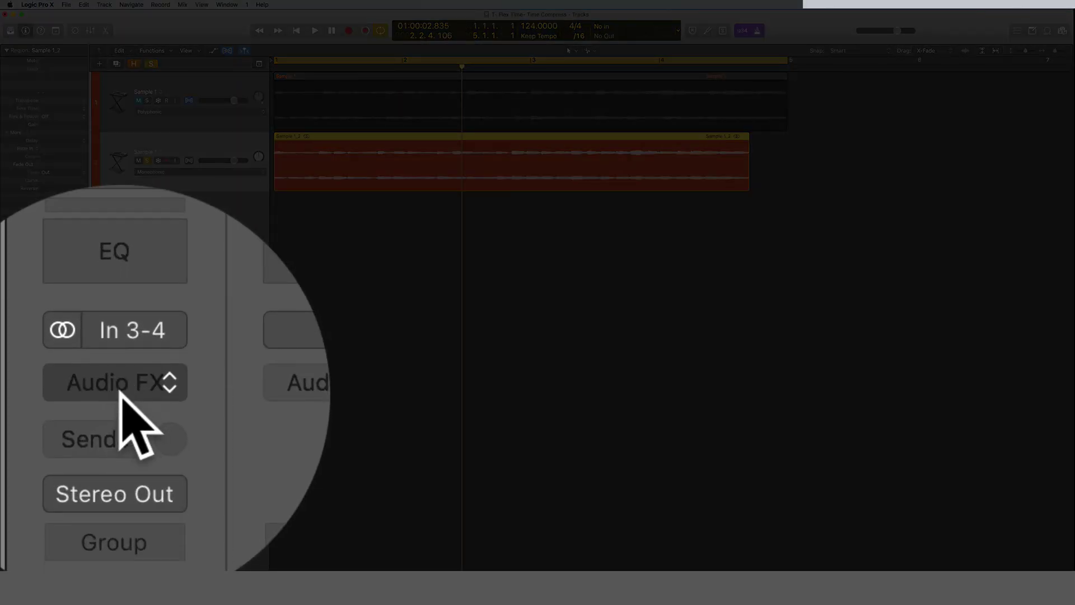
click(168, 394)
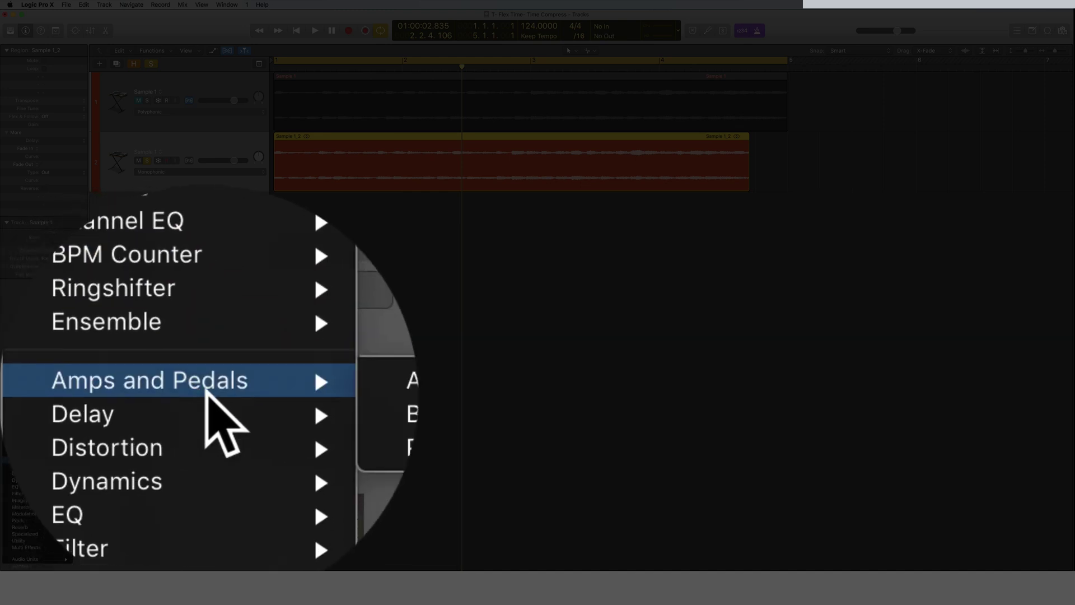
mouse_move(213, 399)
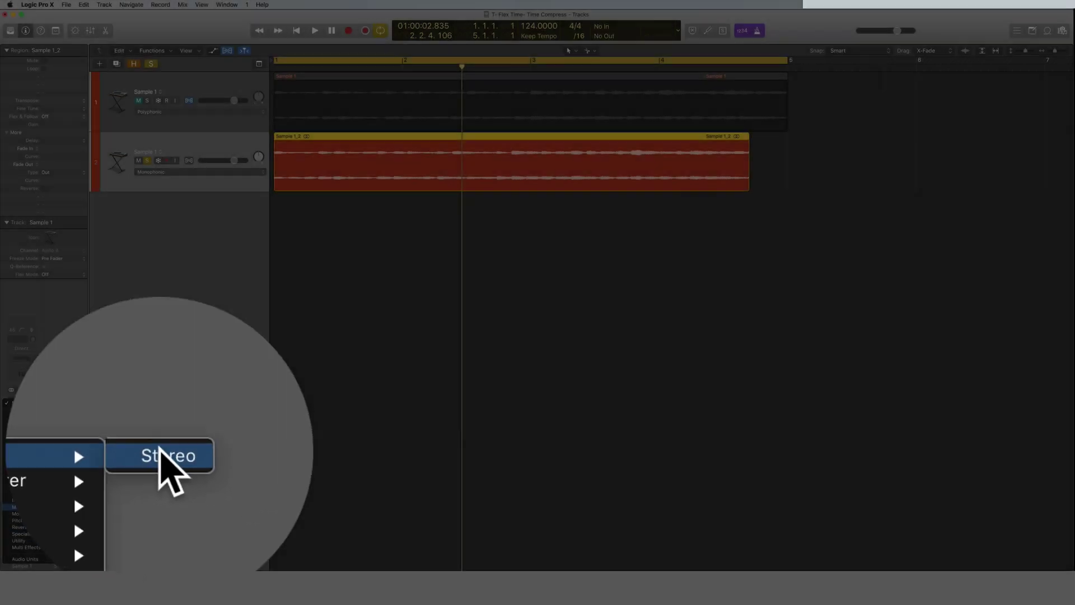
click(160, 506)
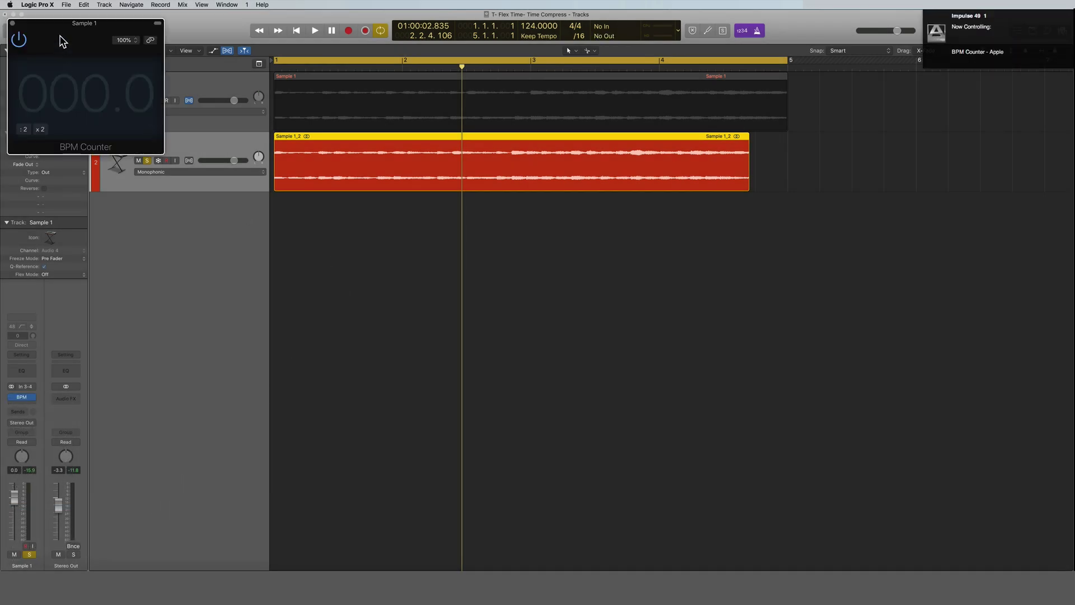
drag(62, 42, 209, 311)
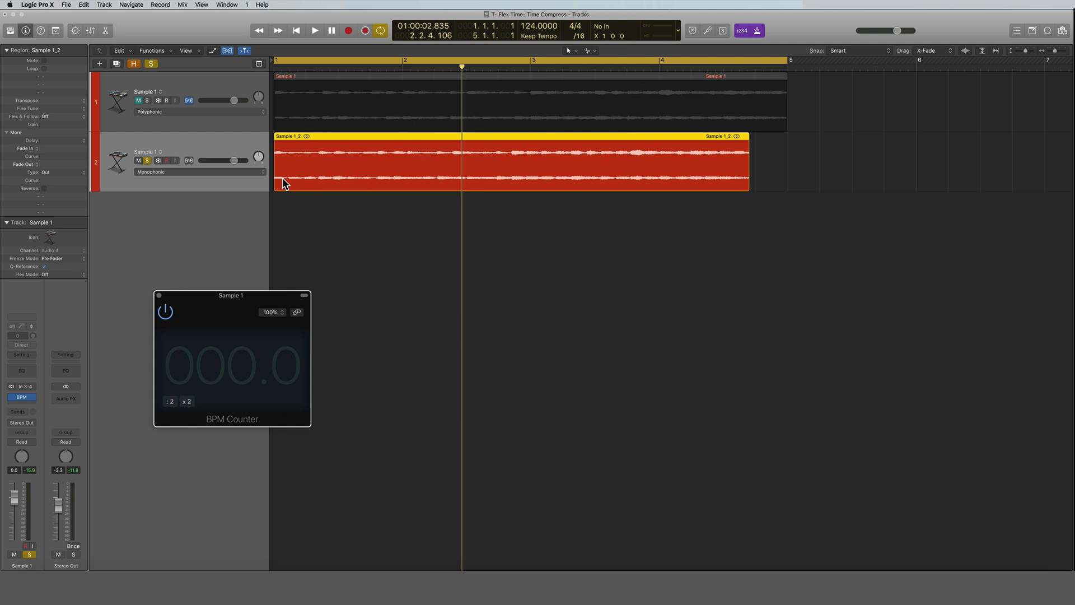
key(space)
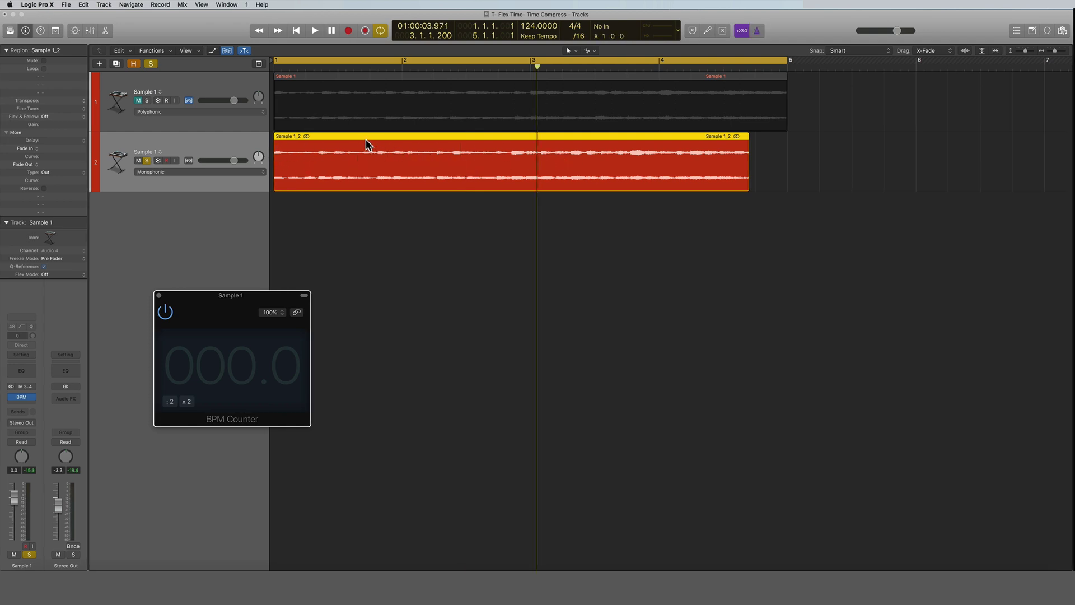
click(159, 295)
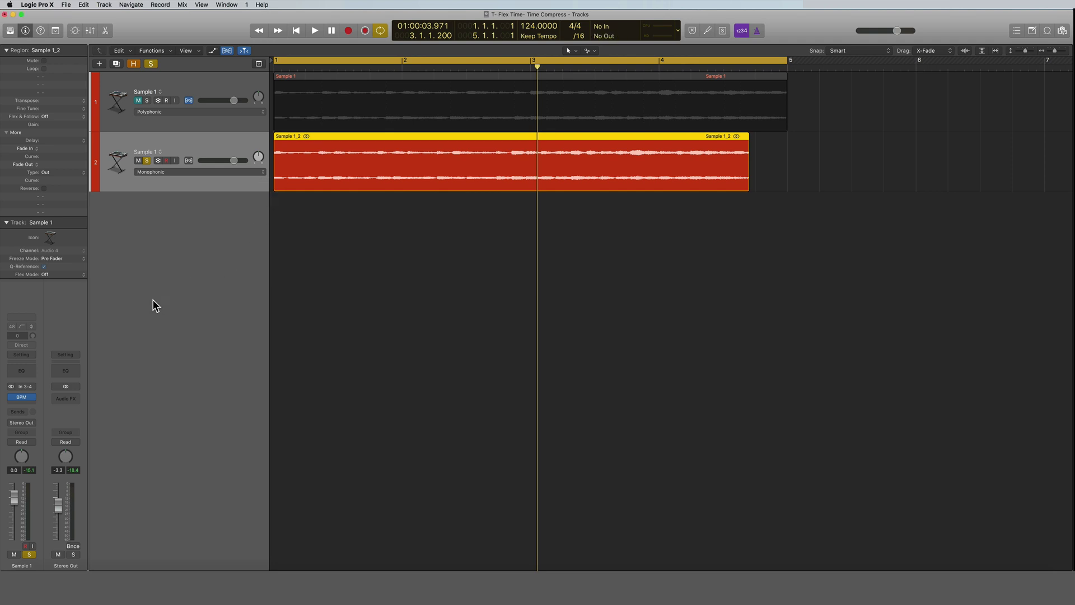
- Add a SubBass effect from the Specialized category below the BPM Counter on the second track
click(25, 401)
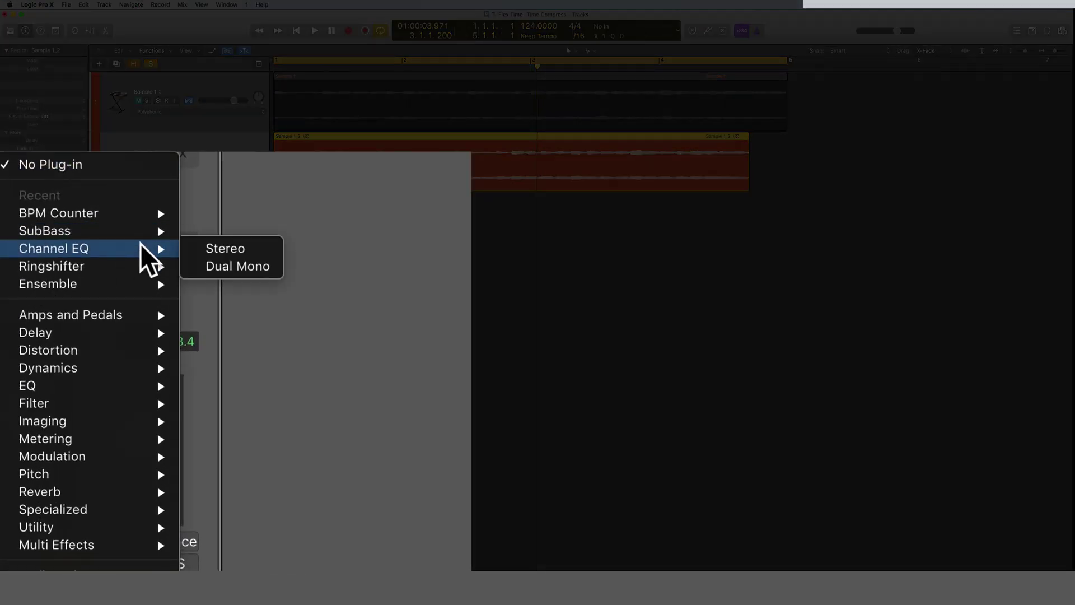
mouse_move(97, 459)
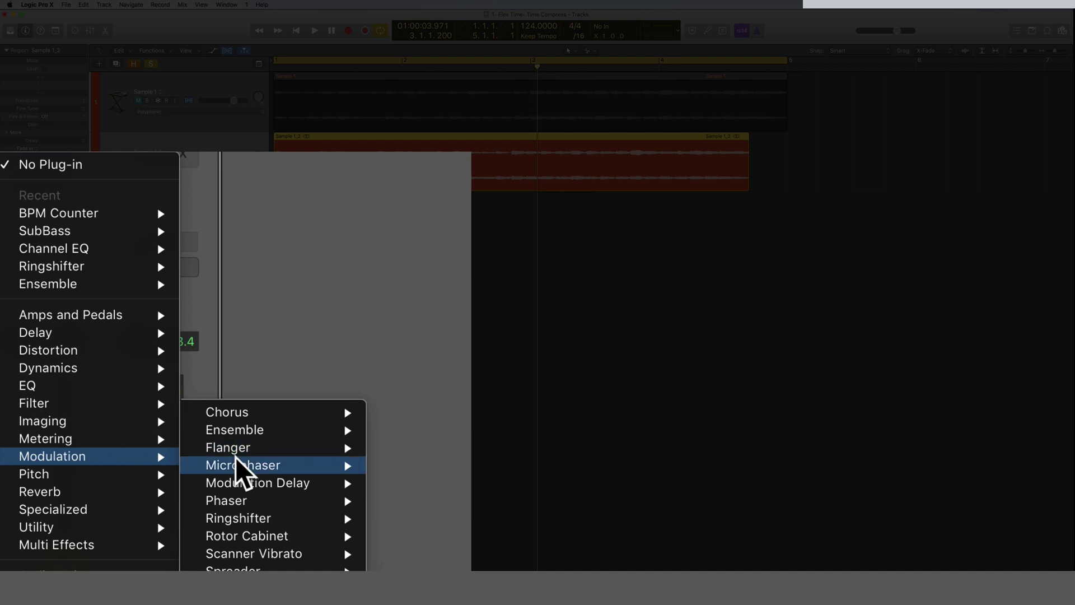
mouse_move(244, 480)
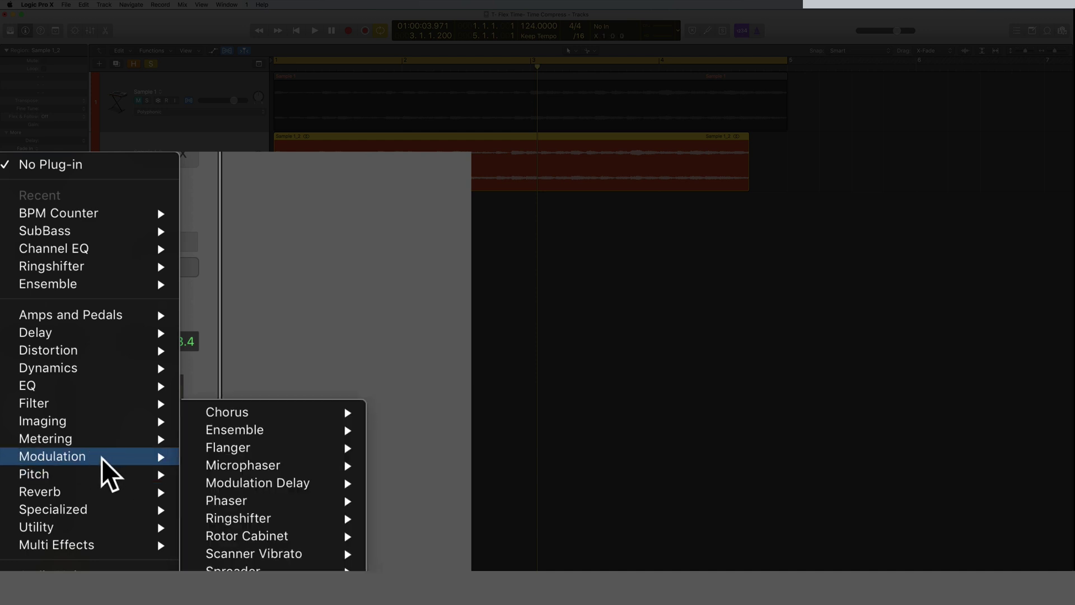
mouse_move(126, 511)
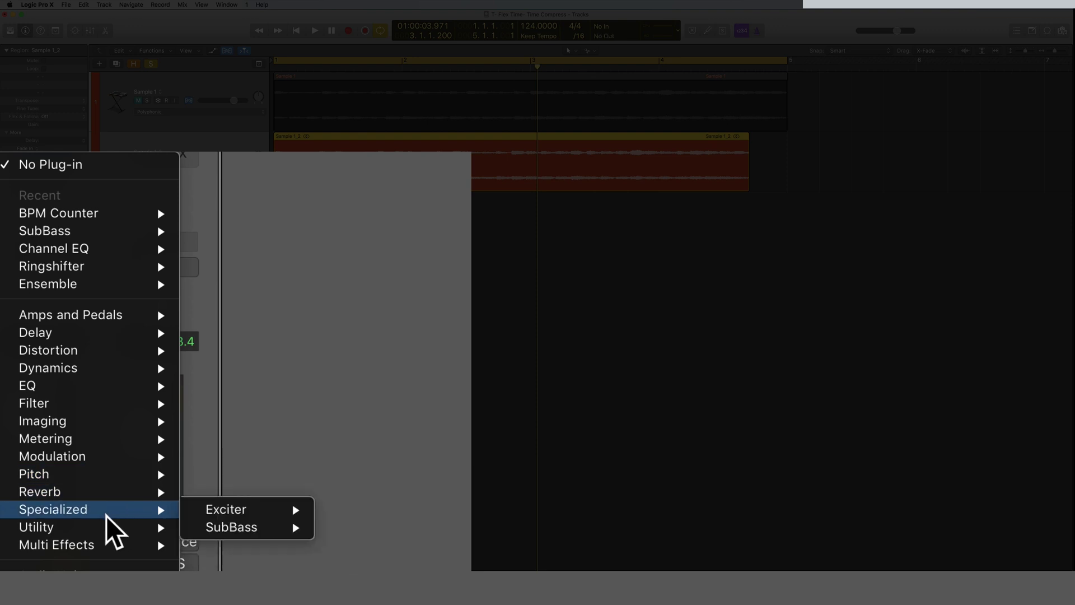
mouse_move(237, 529)
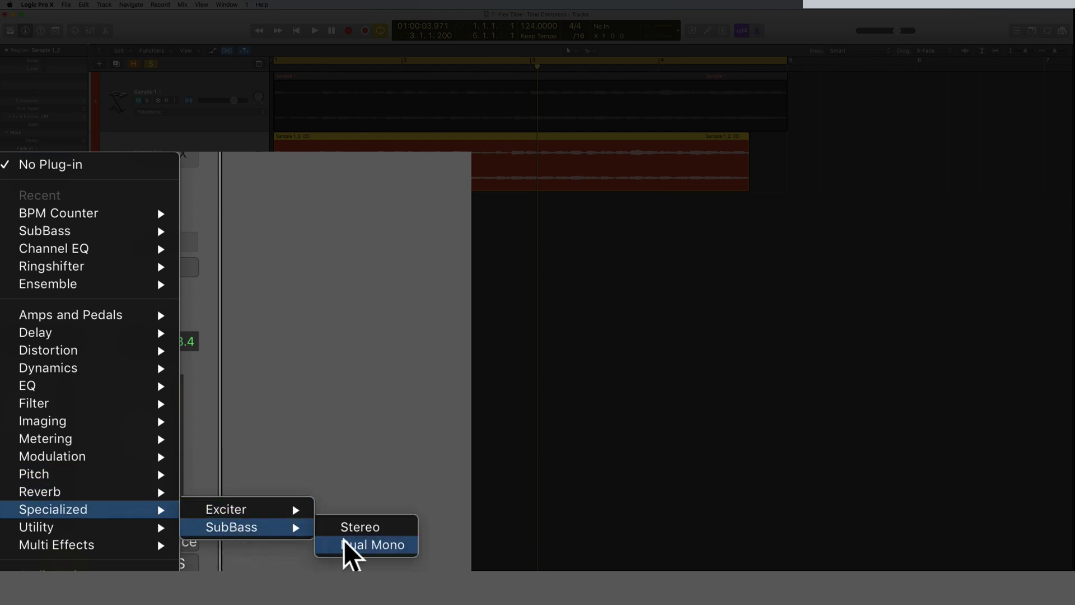
click(288, 527)
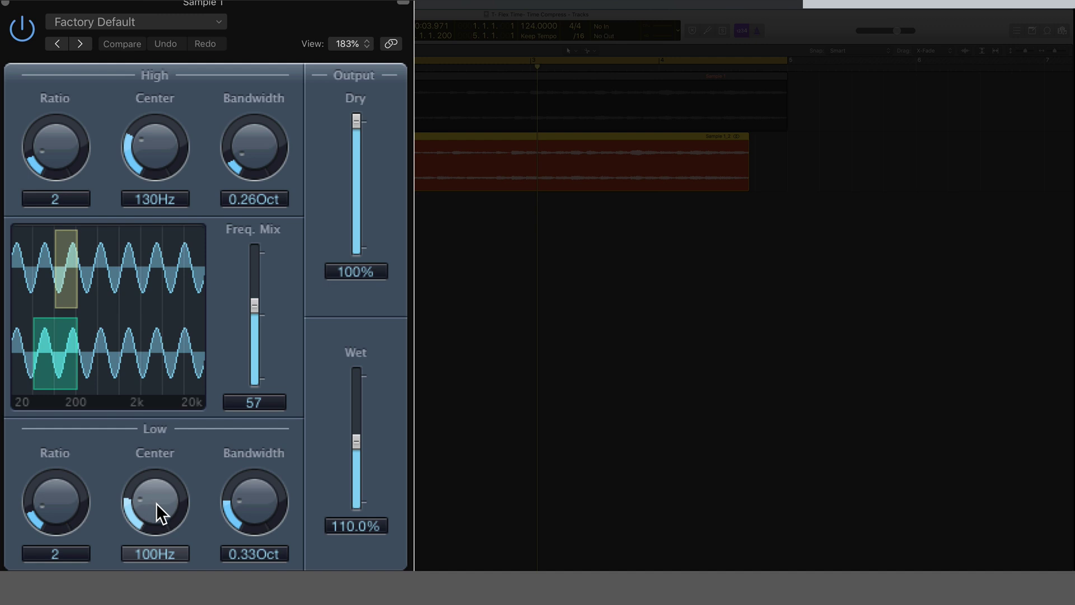
- During playback, set SubBass's Low Center to 300 Hz, Low Bandwidth to 0.72 Oct and Wet level to 405%
key(space)
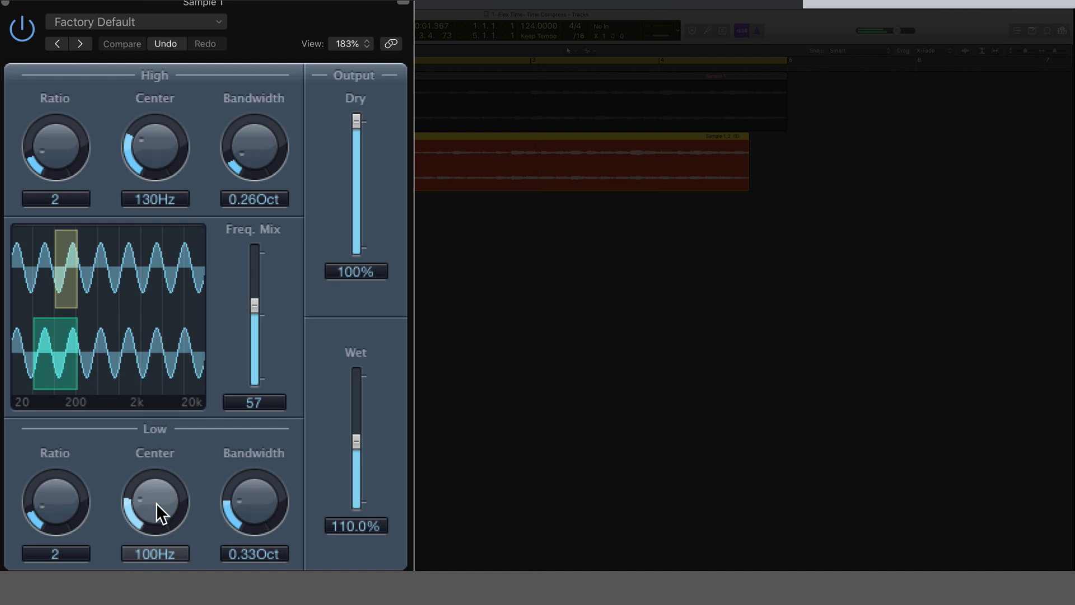
drag(156, 503, 151, 452)
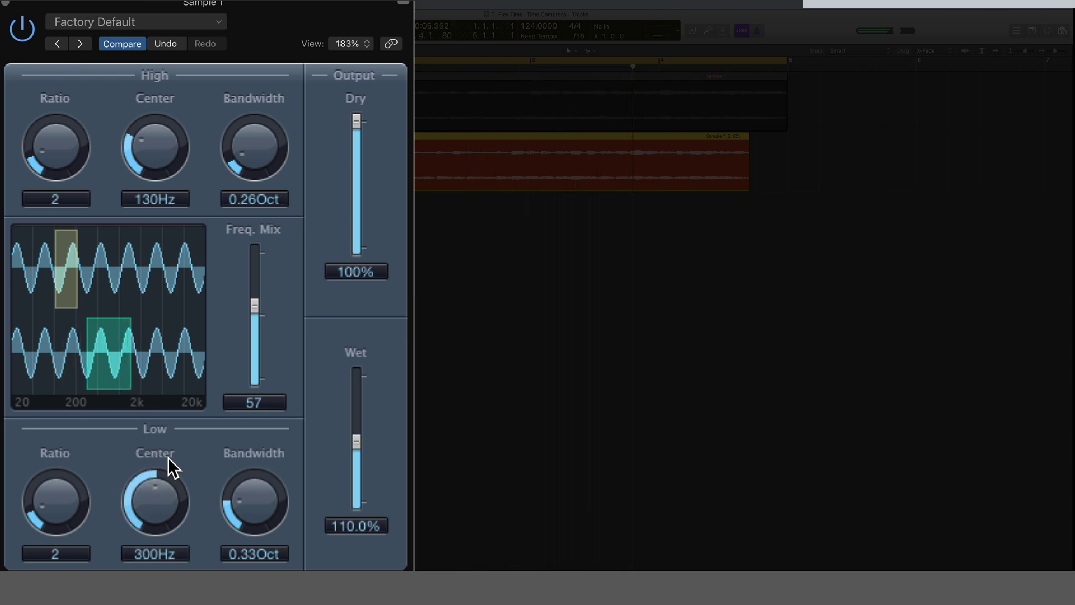
drag(252, 482, 246, 457)
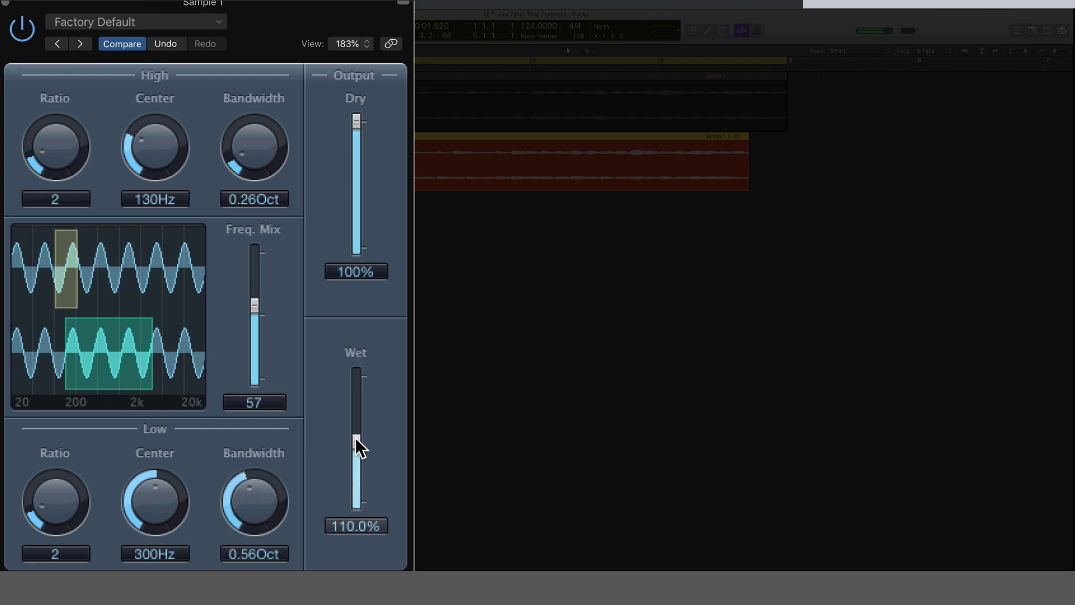
drag(355, 439, 353, 382)
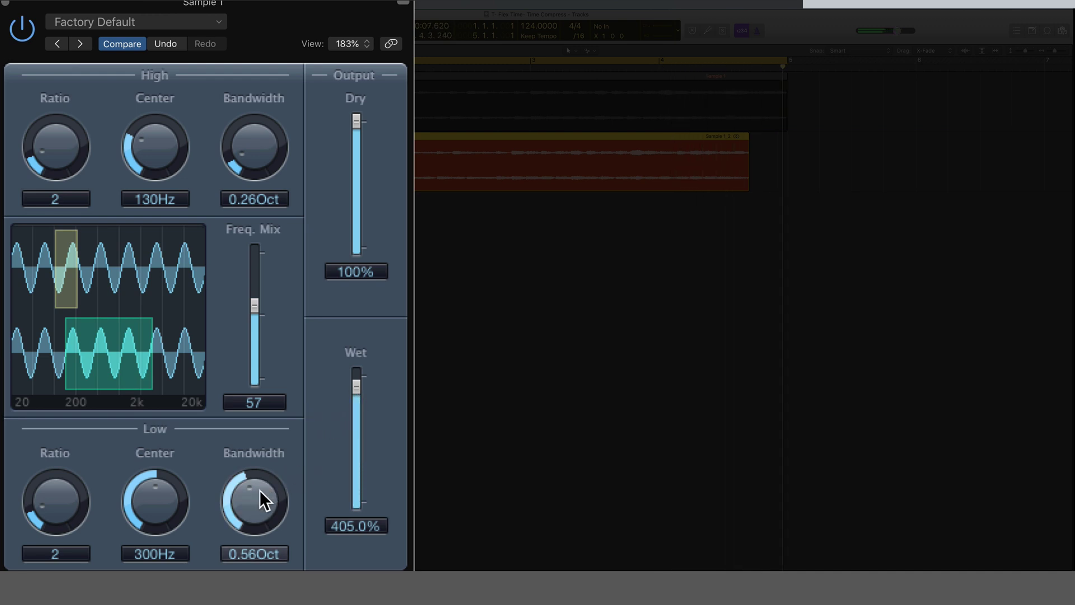
drag(257, 495, 254, 489)
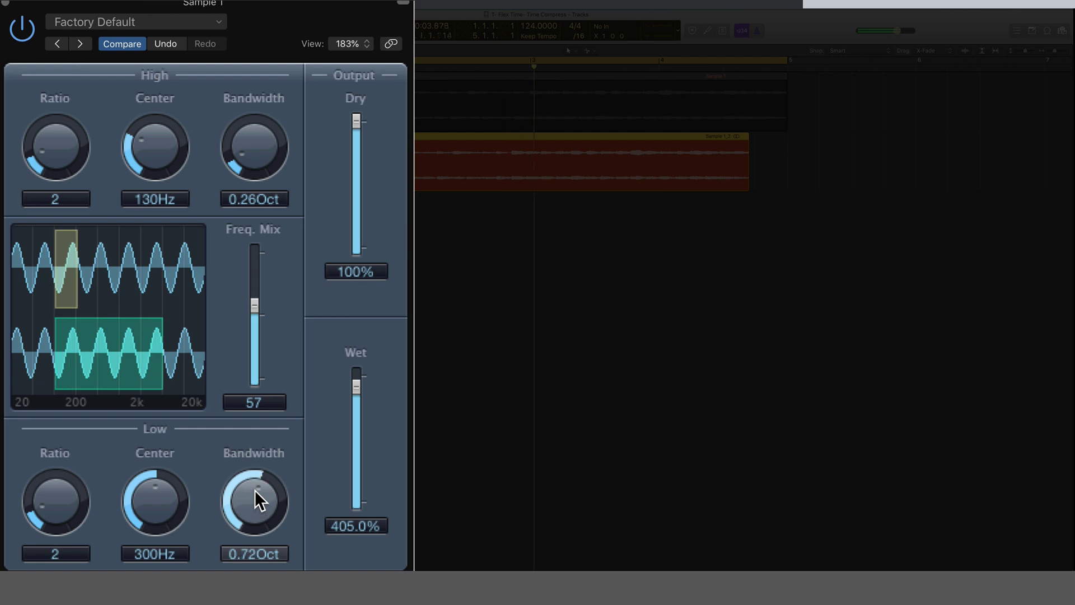
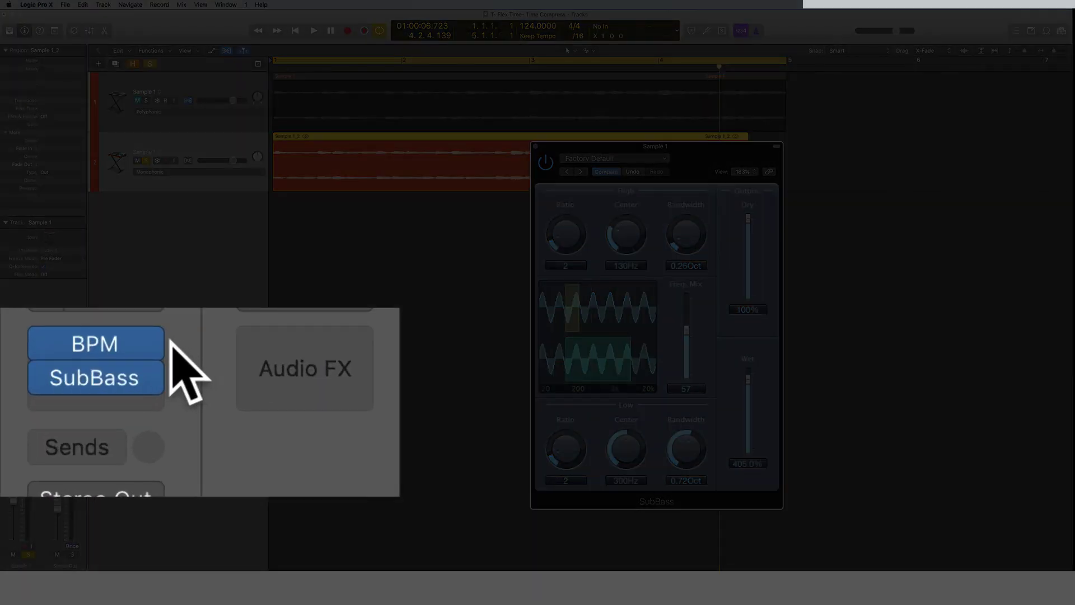
- Move the BPM Counter below SubBass in the second track's effect chain
mouse_move(35, 390)
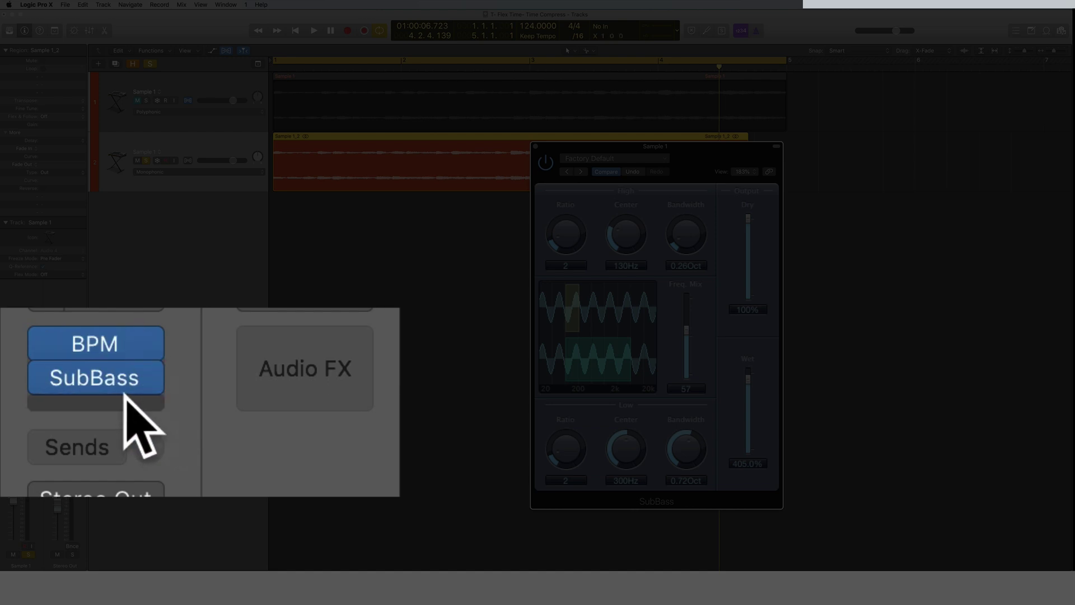
drag(118, 344, 115, 432)
mouse_move(96, 372)
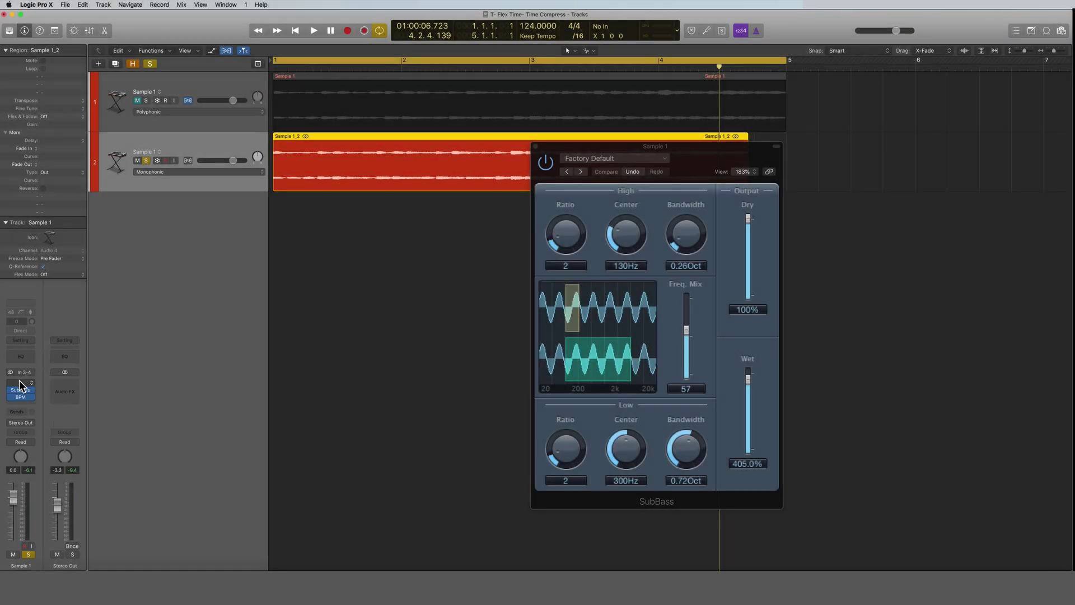
- Reopen the BPM Counter, move its window clear of the tracks, and briefly play back the SubBass-processed region
mouse_move(21, 392)
click(21, 398)
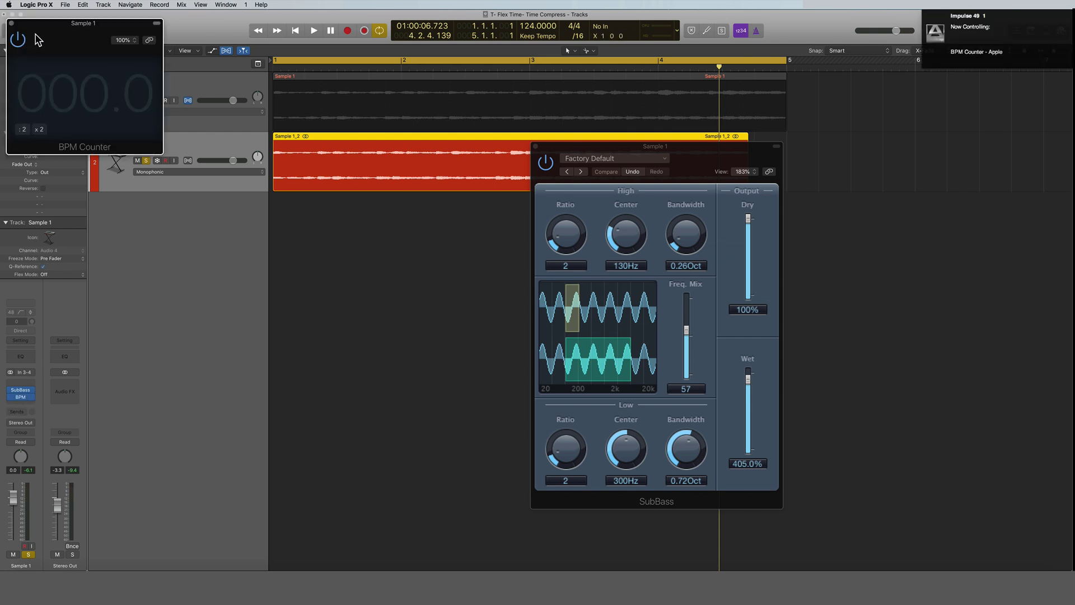
drag(49, 32, 185, 290)
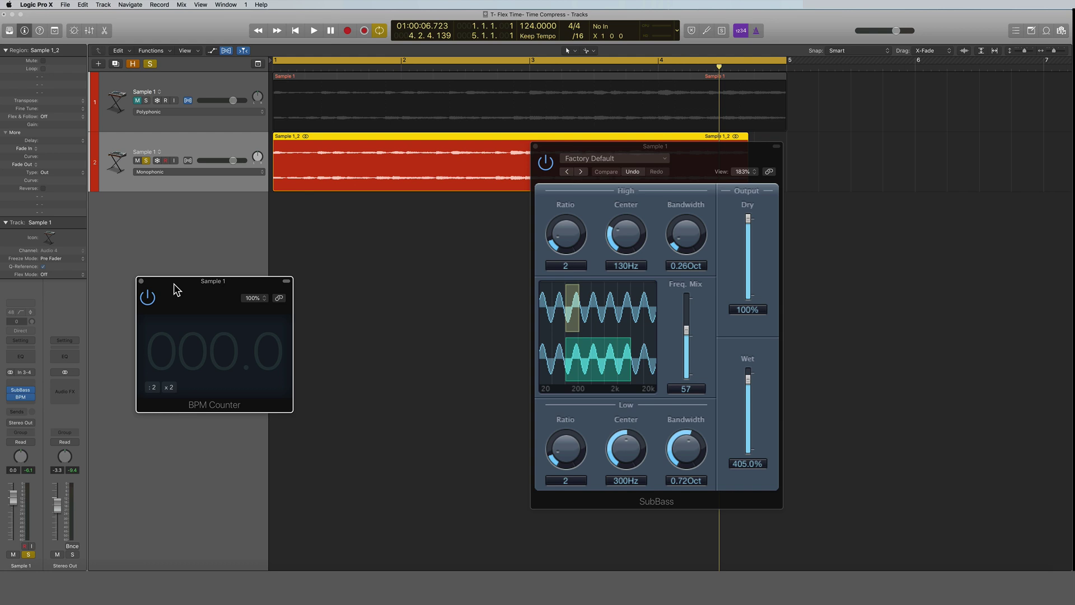
key(space)
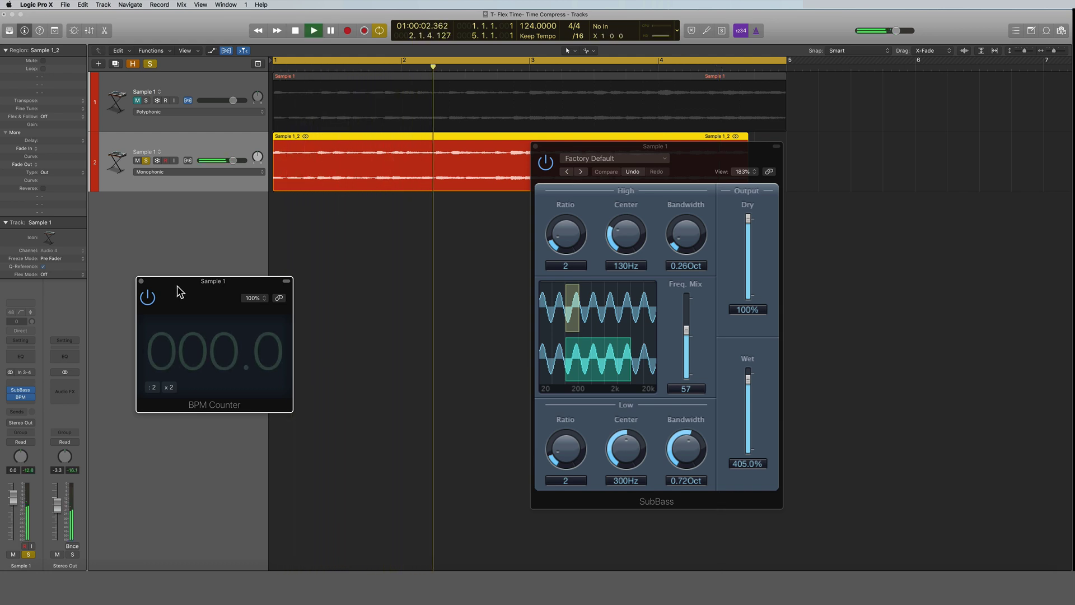
key(space)
- Shorten the cycle range to end exactly with the Sample 1_2 region at 4.3.4.54, with the SubBass window moved away
drag(638, 148, 726, 240)
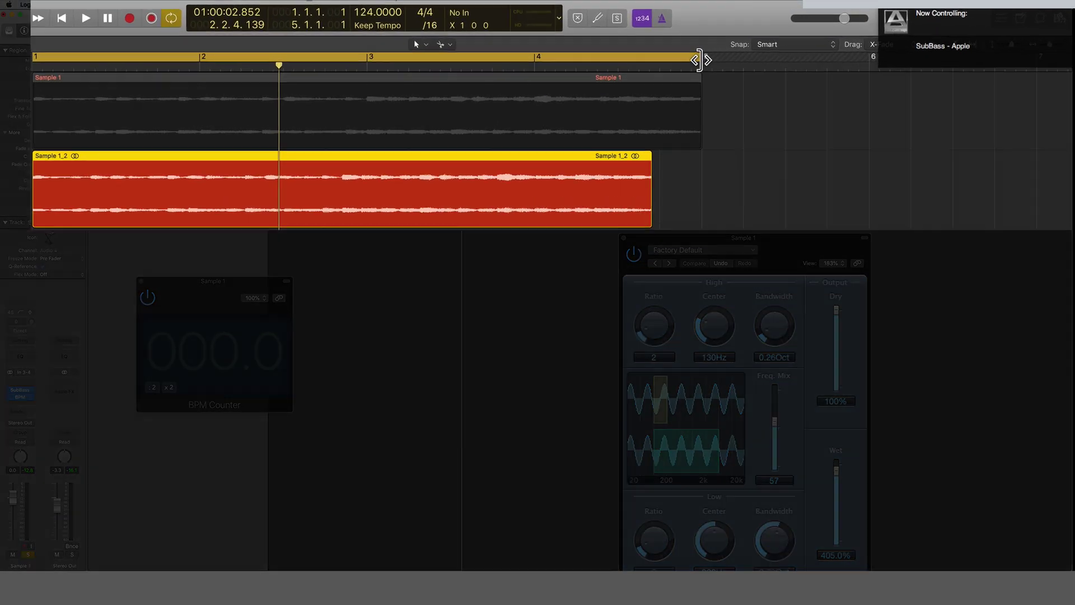
drag(698, 60, 641, 73)
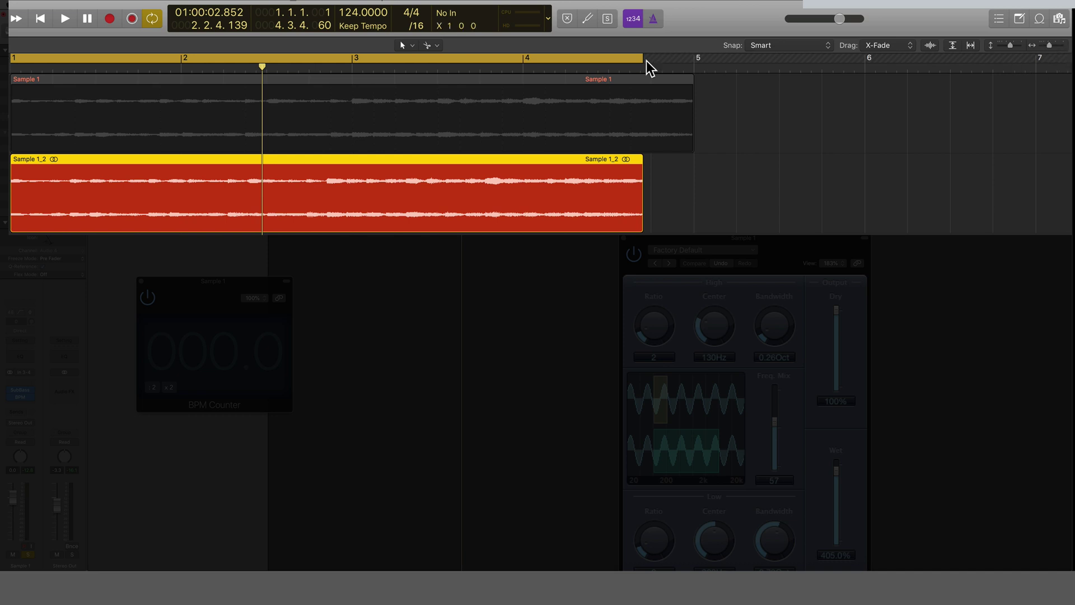
click(640, 66)
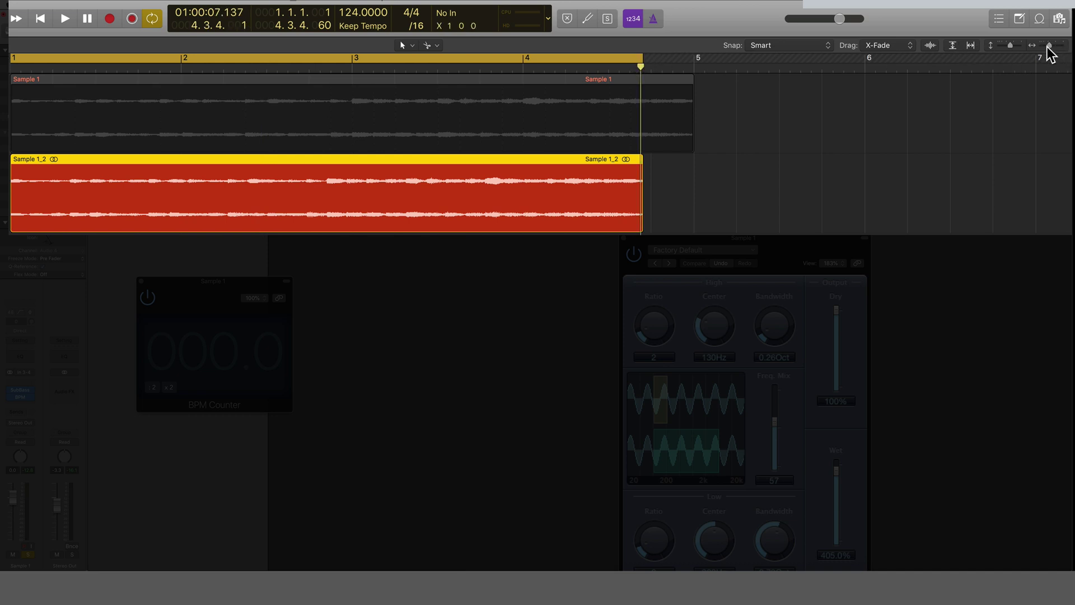
drag(1047, 46, 1061, 47)
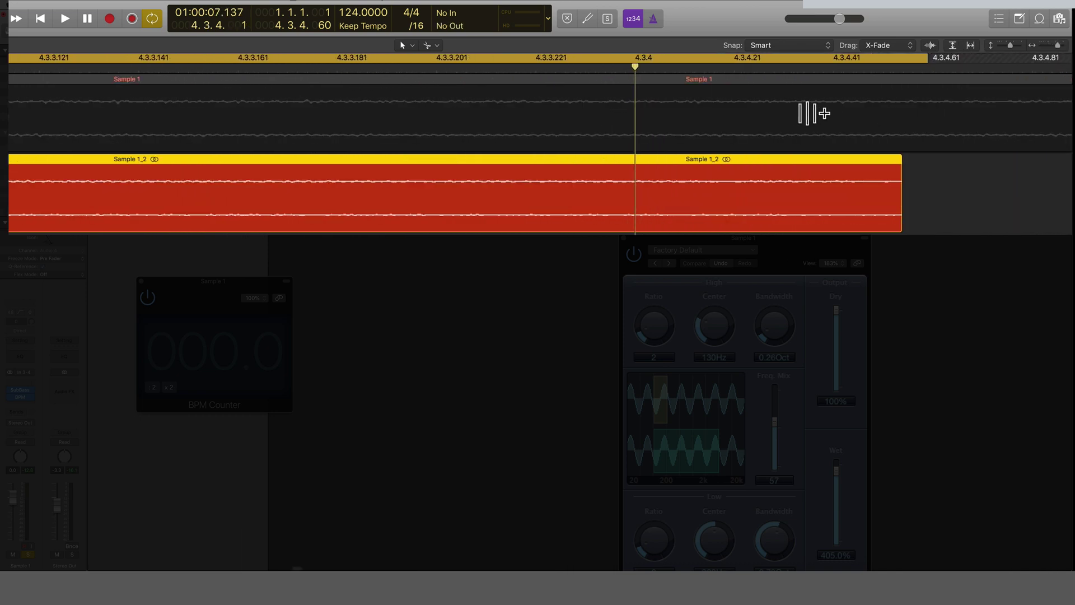
scroll(813, 113, right, 10)
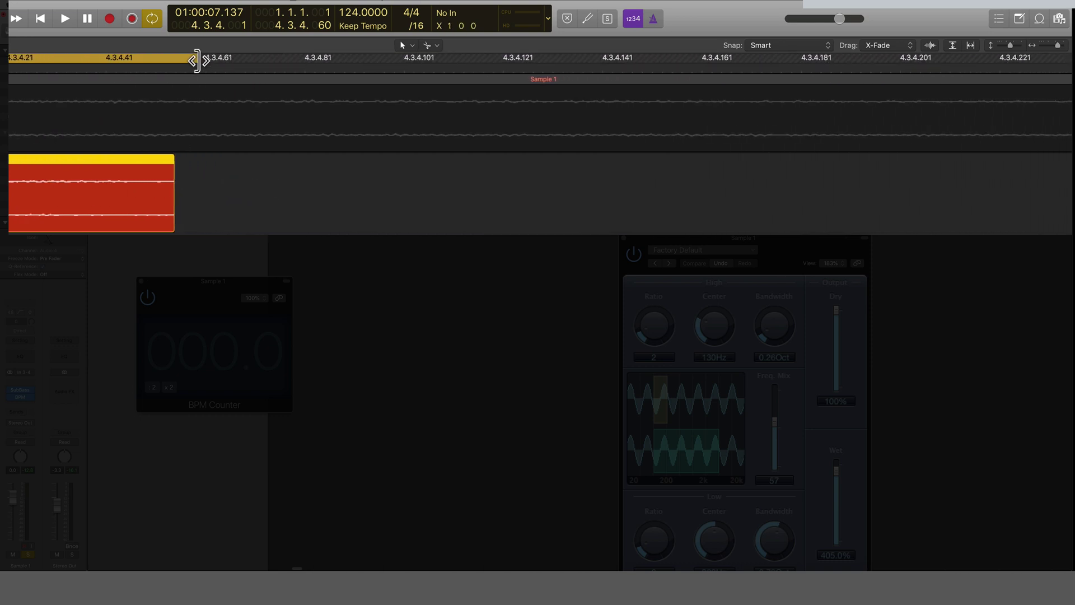
drag(200, 62, 174, 65)
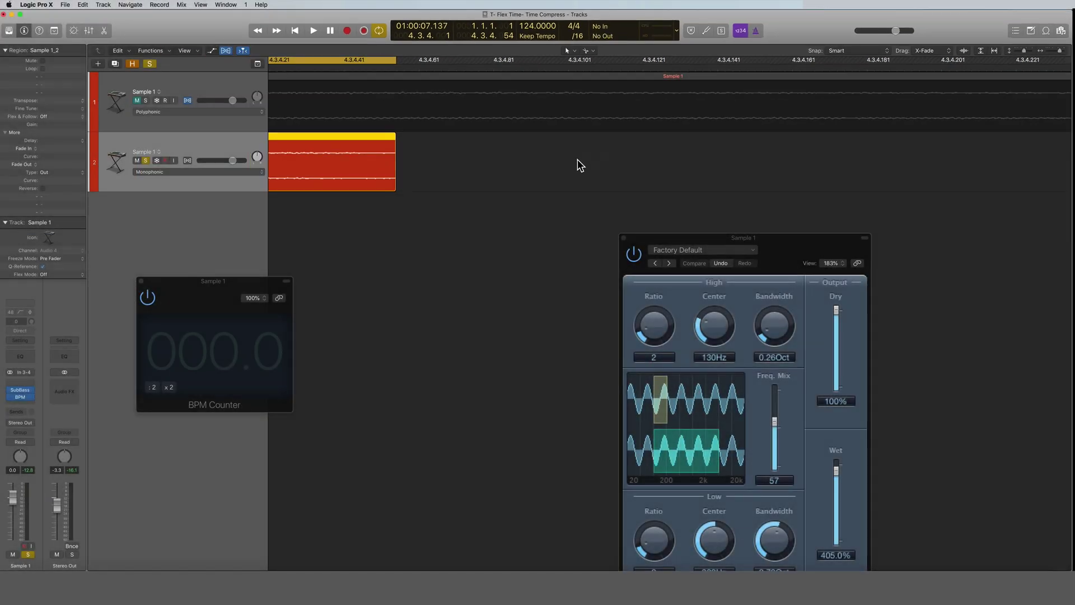
- Play back the shortened cycle to detect the sample's tempo, and close the BPM Counter and SubBass windows
key(space)
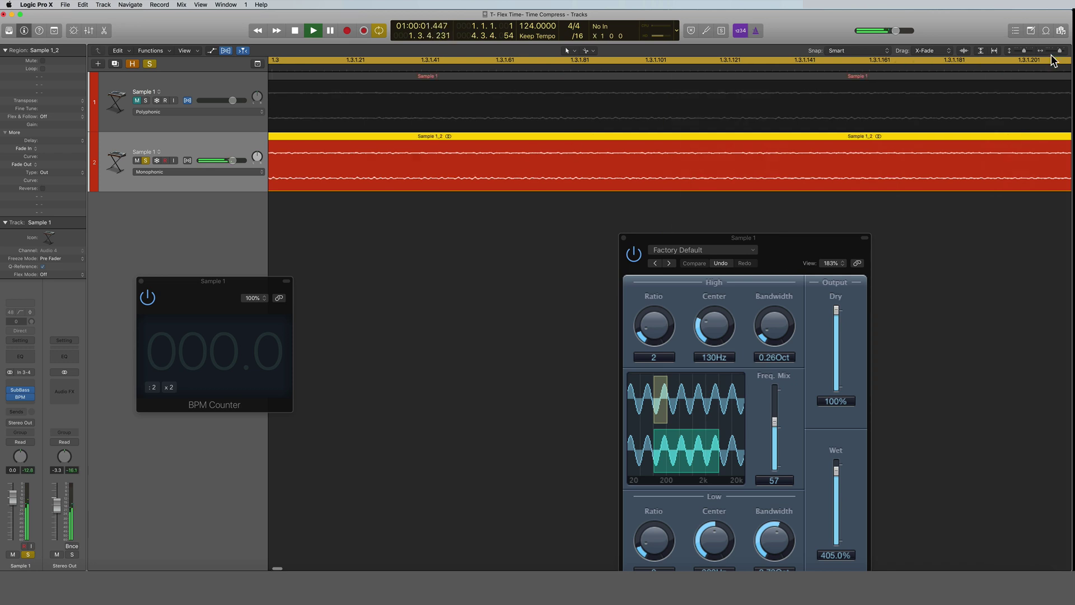
drag(1061, 54, 1043, 53)
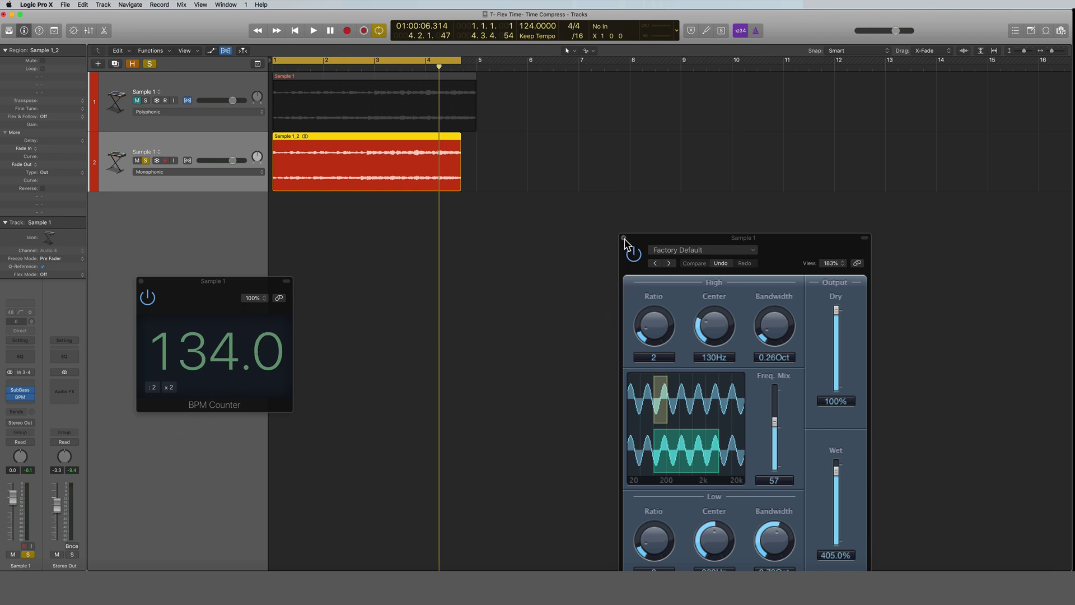
click(140, 282)
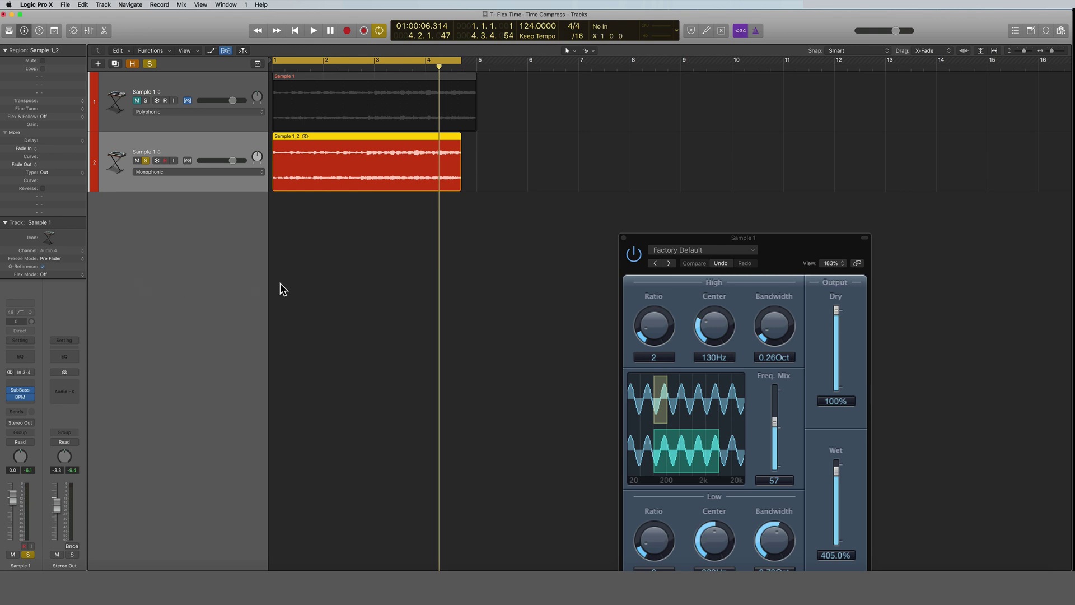
click(625, 238)
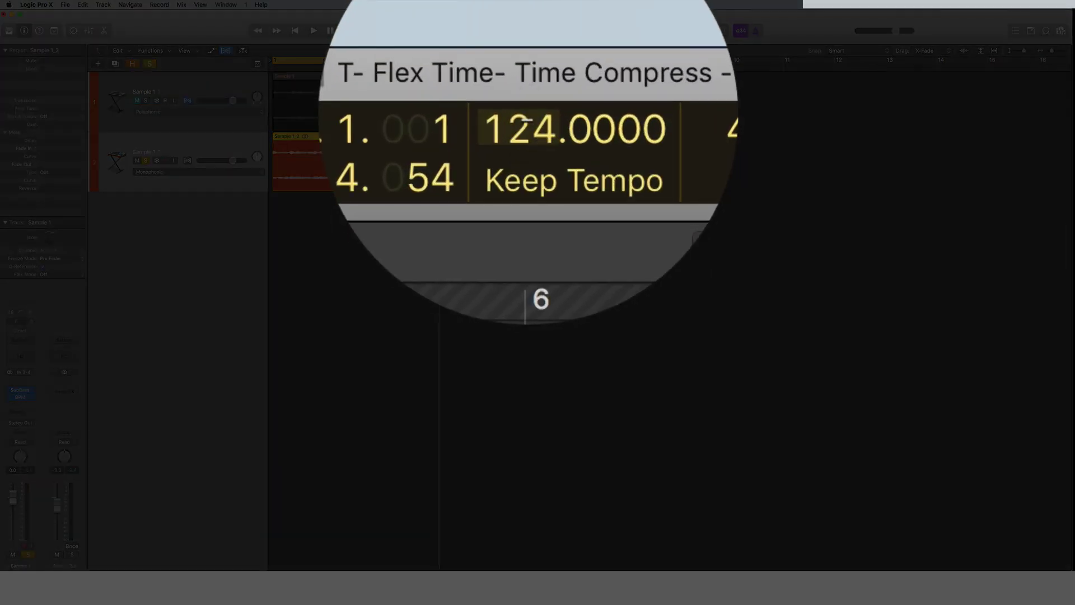
- With the project tempo set to 134, lengthen the cycle range to 5.1.1.1 and enable Flex on the second track
drag(531, 27, 531, 19)
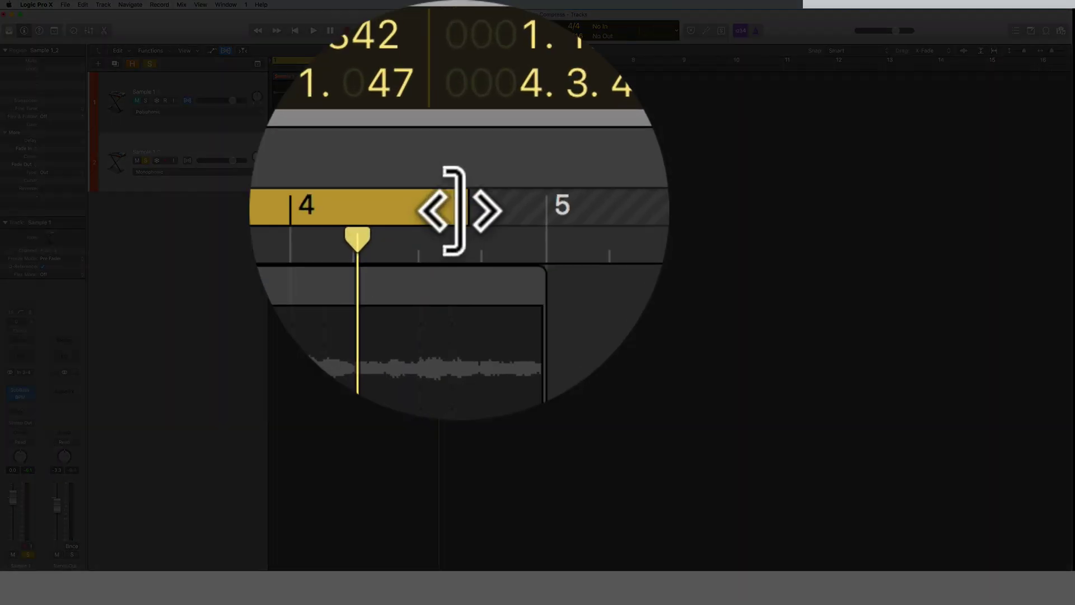
drag(461, 60, 477, 60)
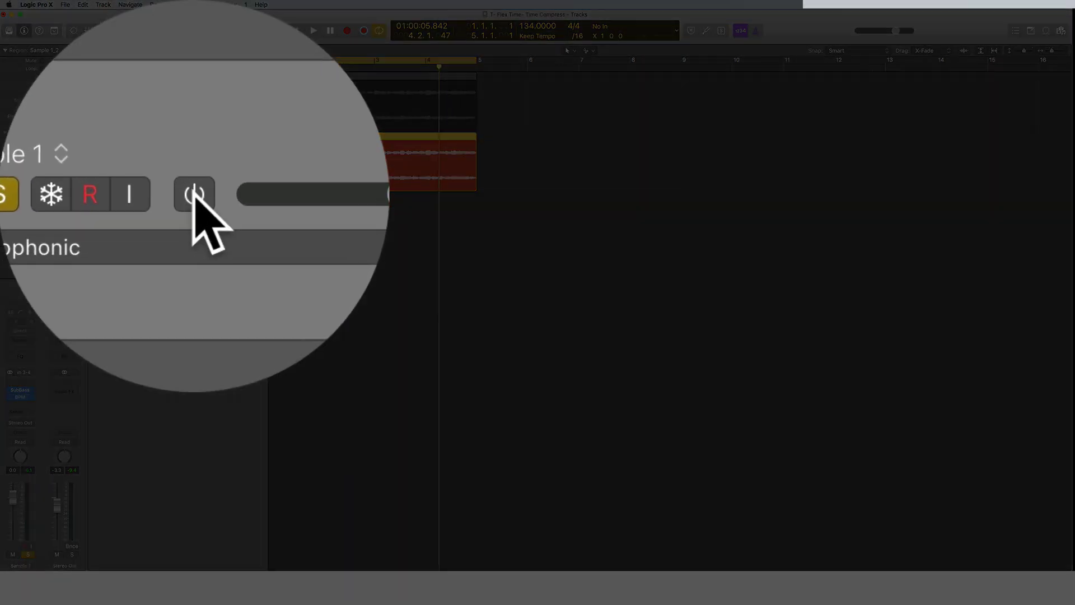
click(188, 161)
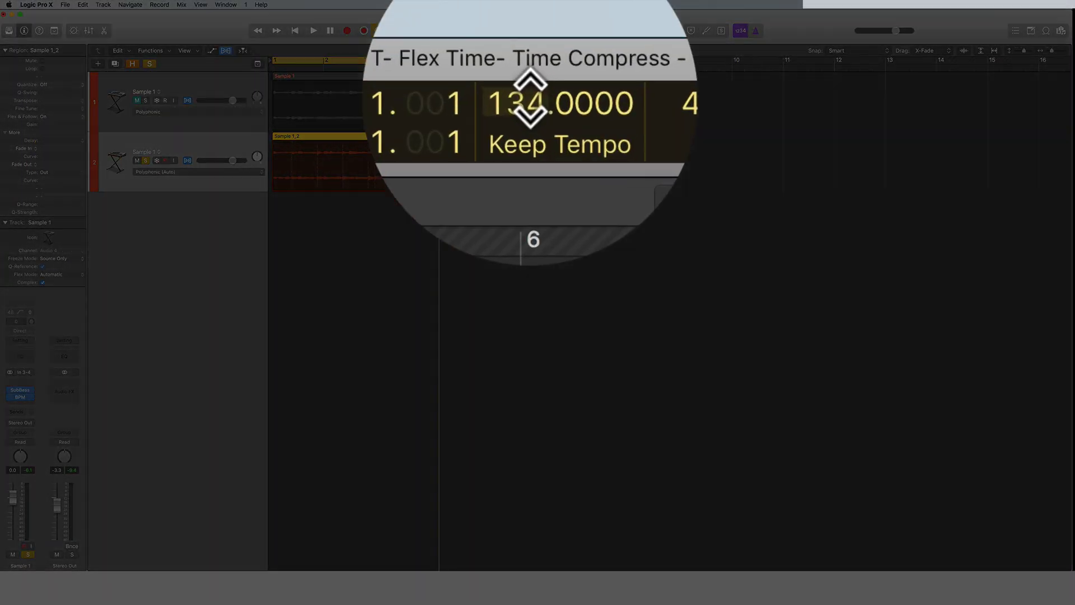
- Set the project tempo to 124 and play back the flexed Sample 1_2 region with the metronome on
drag(537, 26, 535, 34)
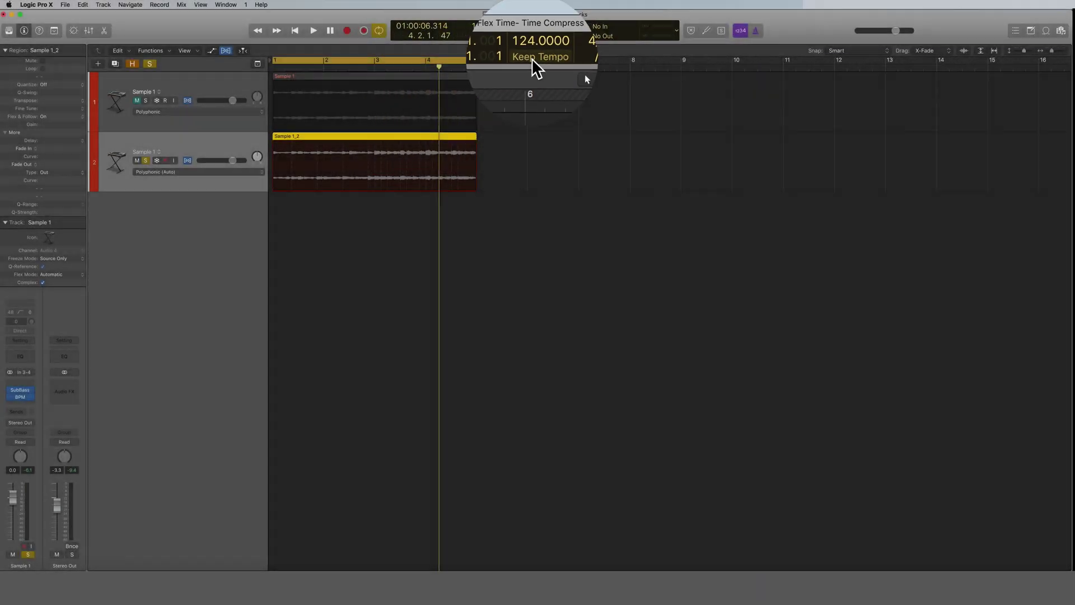
key(space)
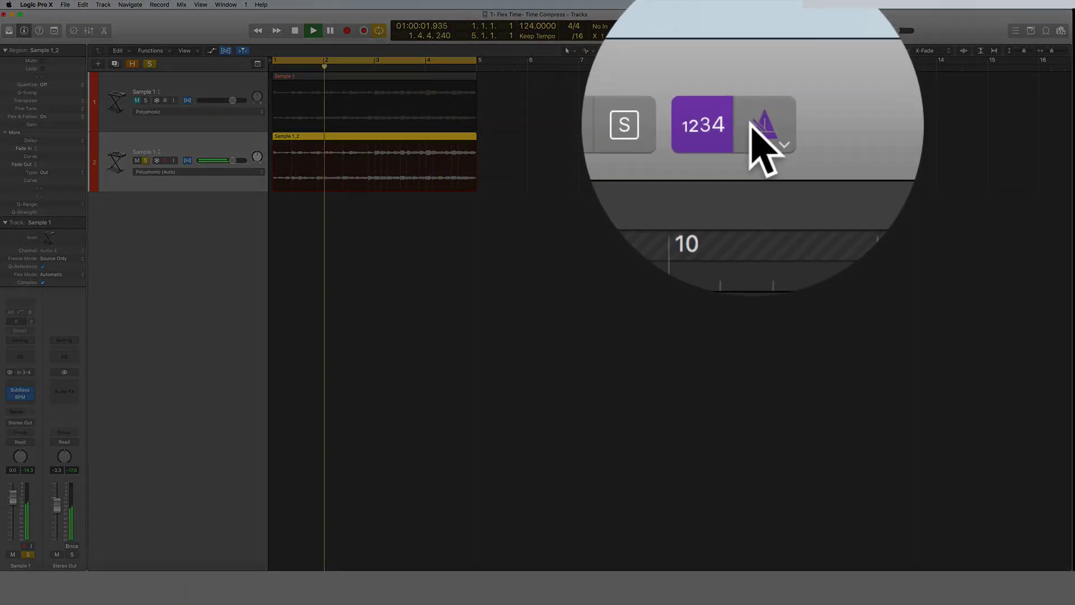
click(737, 30)
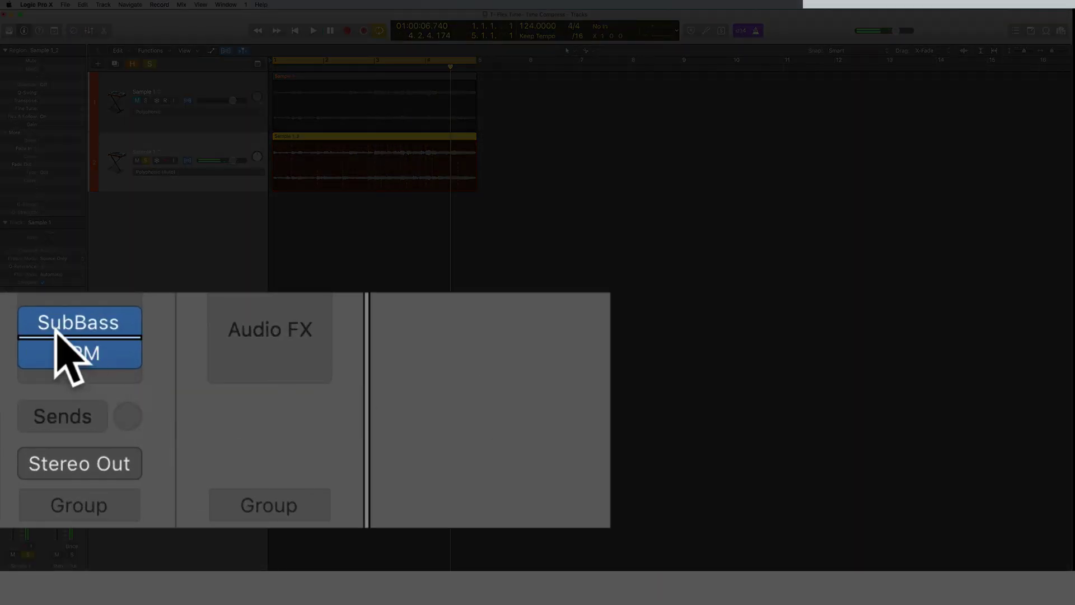
- Remove SubBass and the BPM Counter from the second track's effect chain, and play back the region without them
click(34, 320)
click(127, 318)
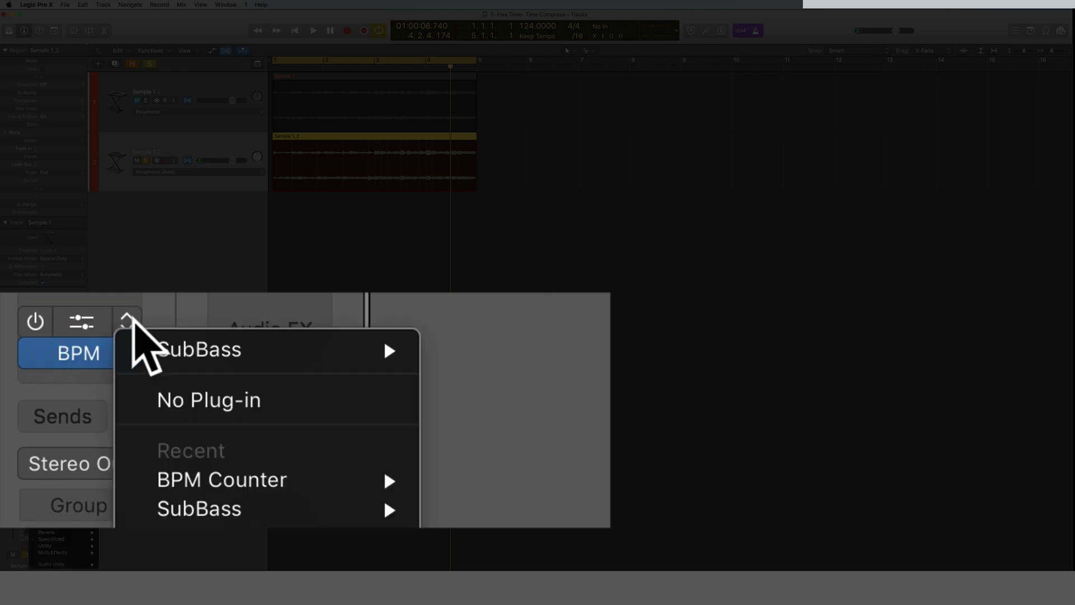
key(Escape)
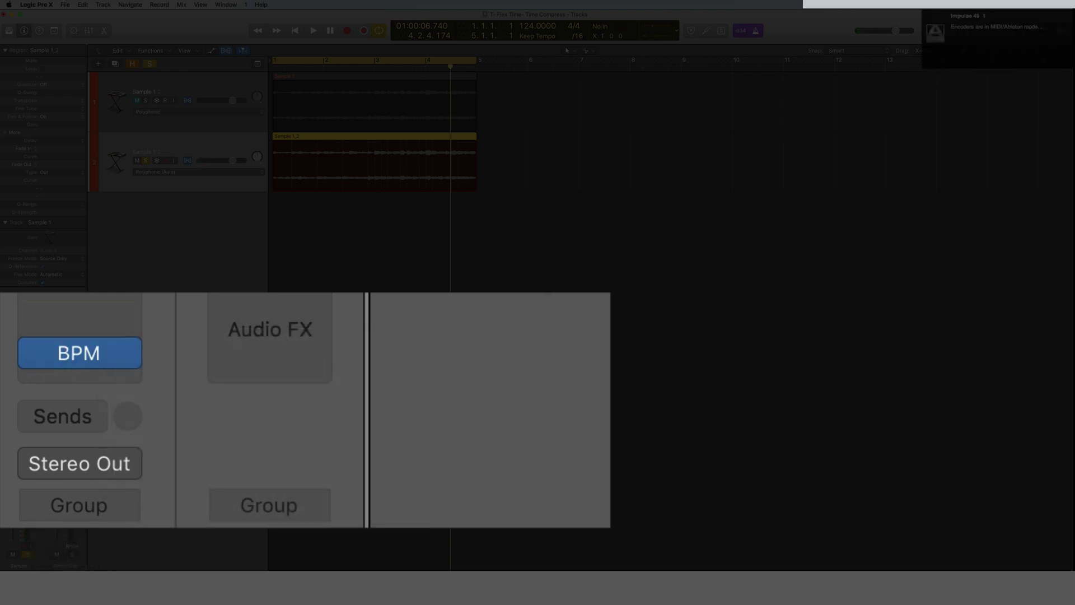
click(130, 349)
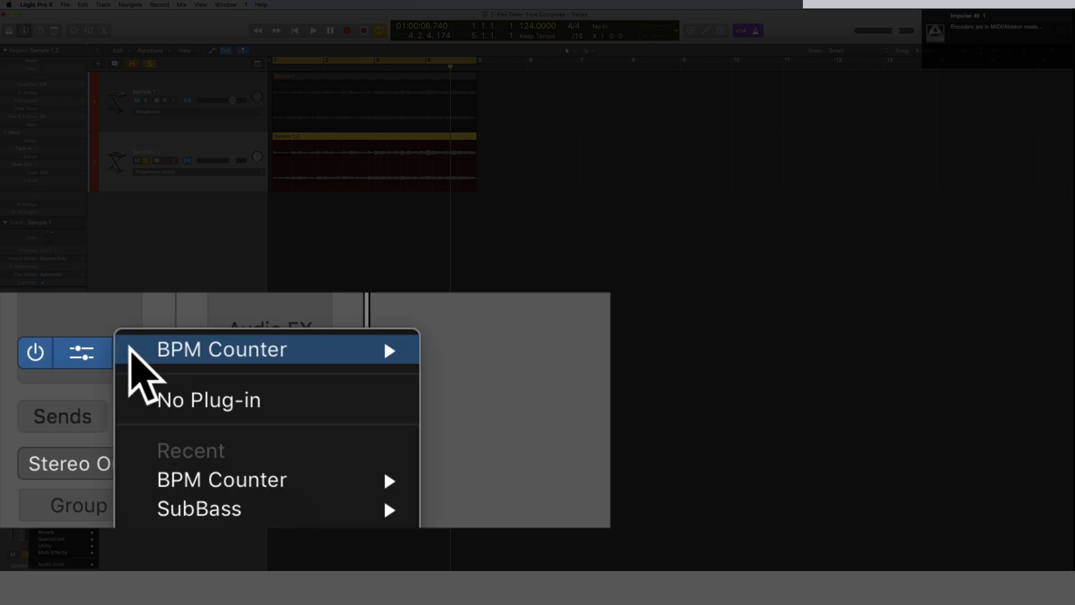
click(166, 399)
key(space)
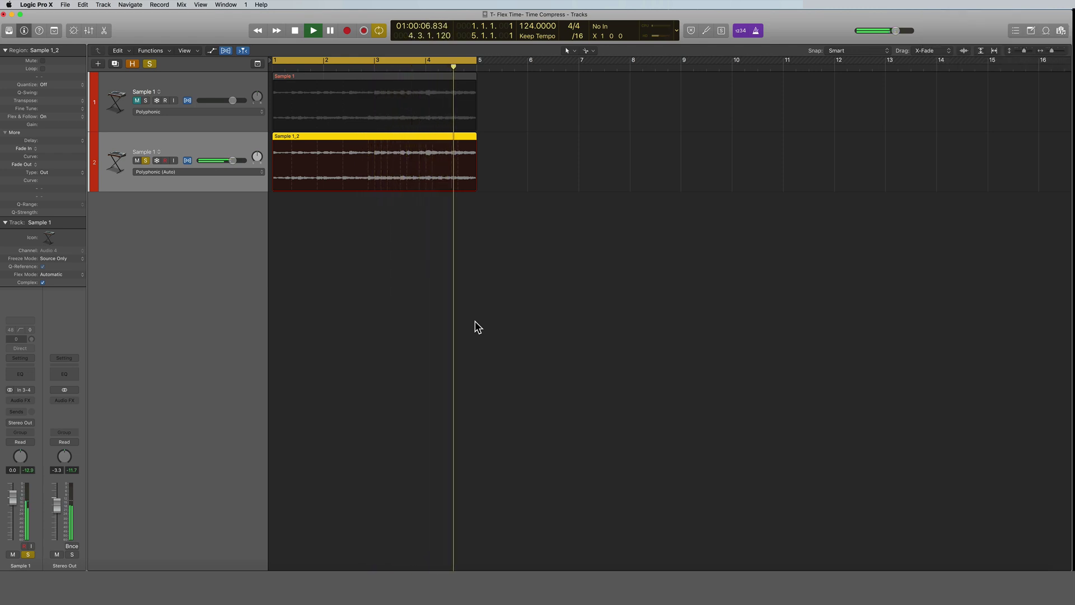
key(space)
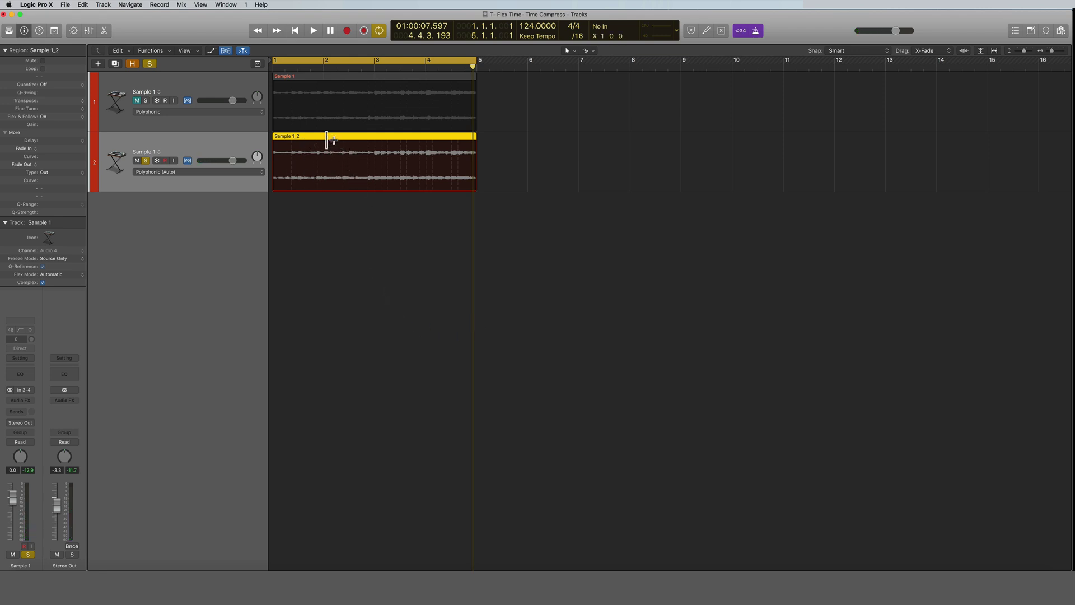
right_click(333, 140)
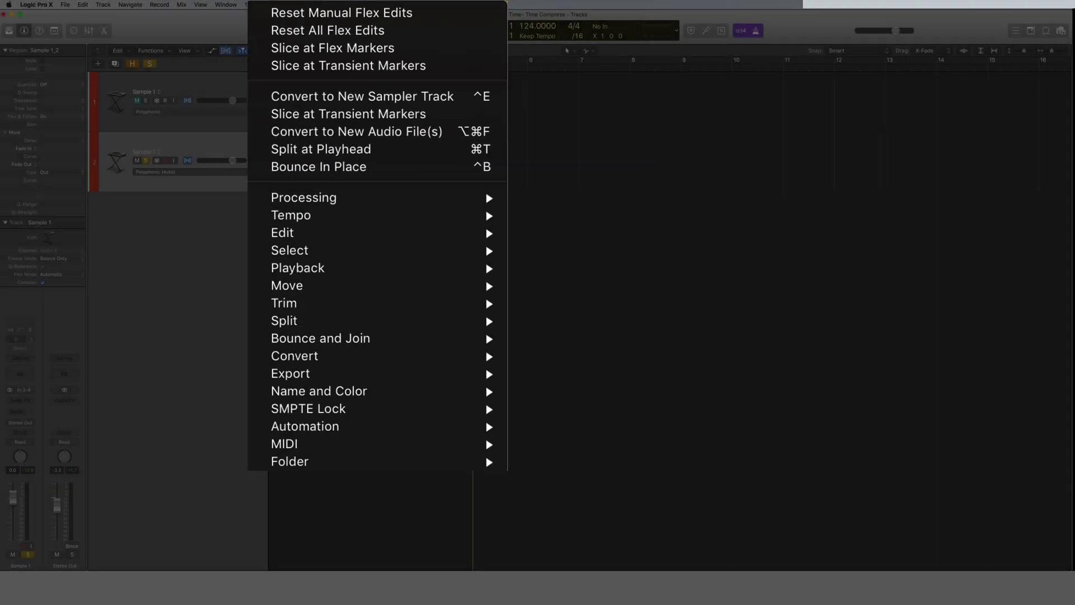
click(307, 202)
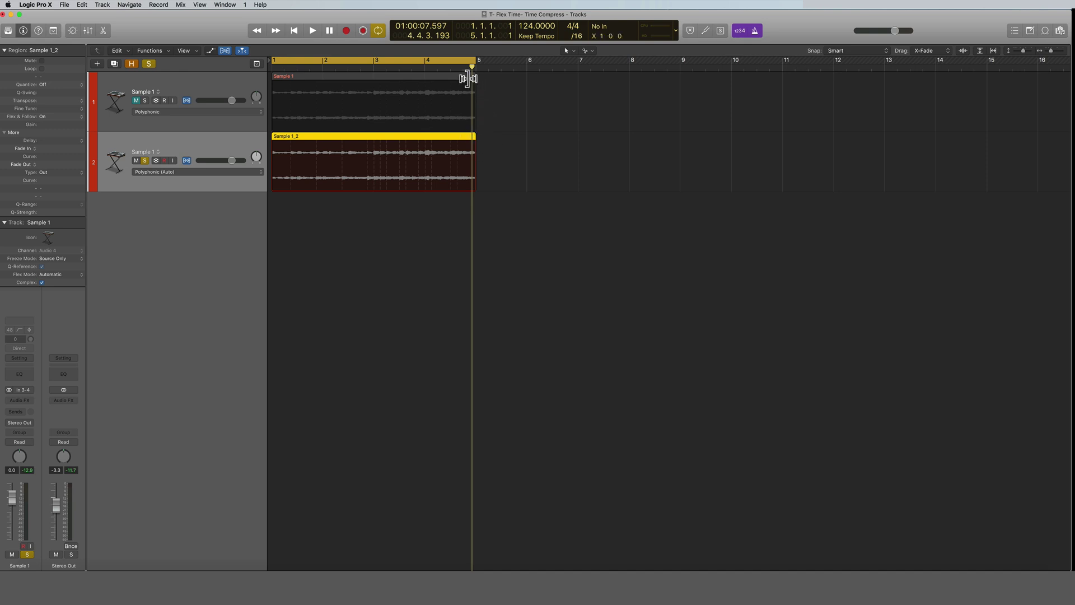
- Time-stretch the Sample 1_2 region to end at bar 7 and play it back, switching the metronome off
drag(472, 66, 584, 66)
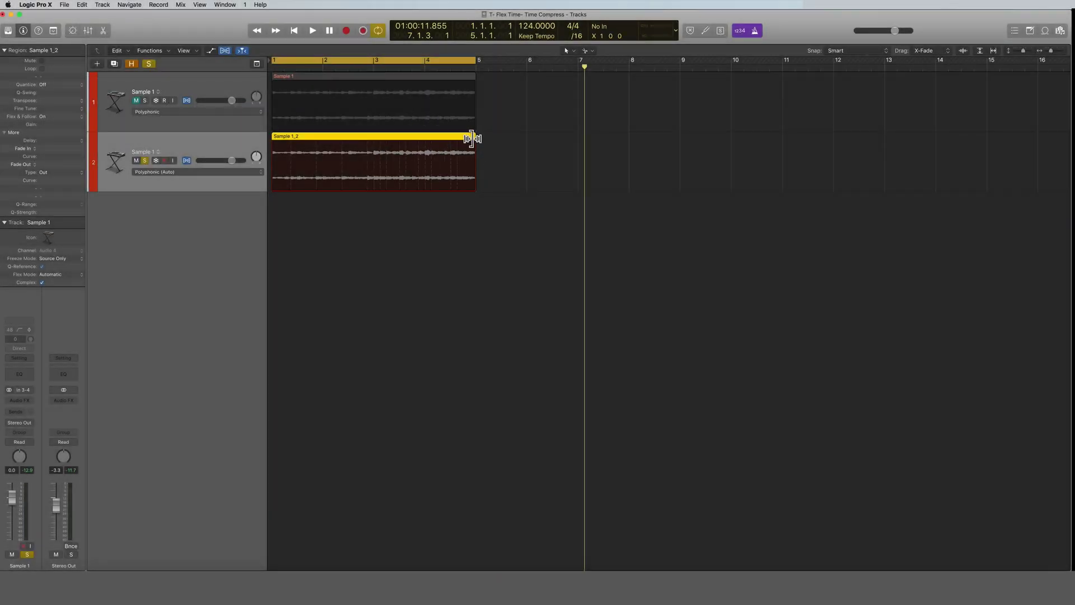
drag(473, 138, 473, 137)
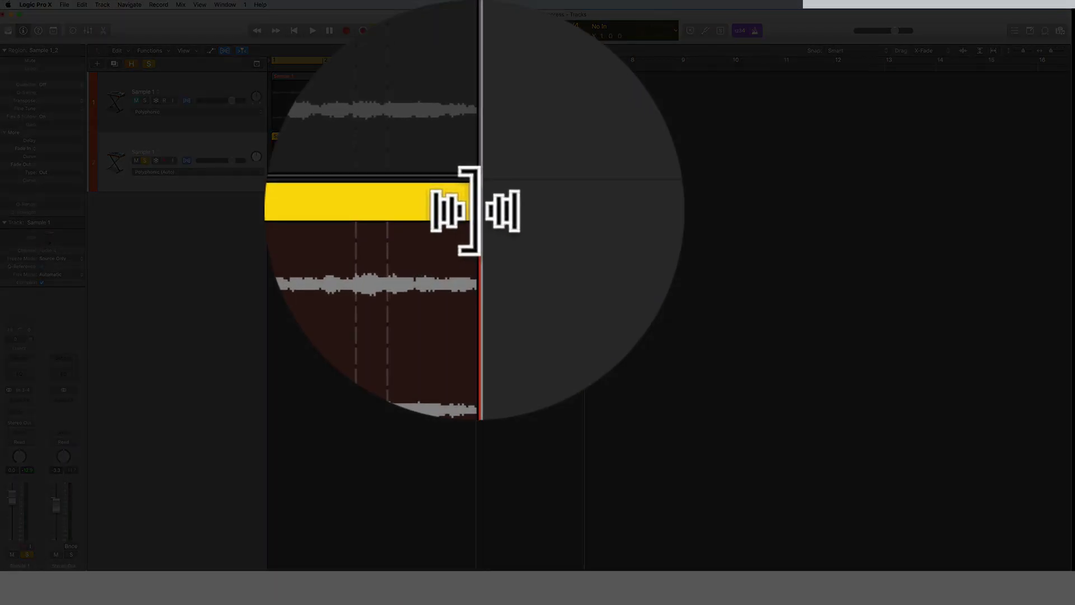
drag(474, 138, 577, 152)
key(space)
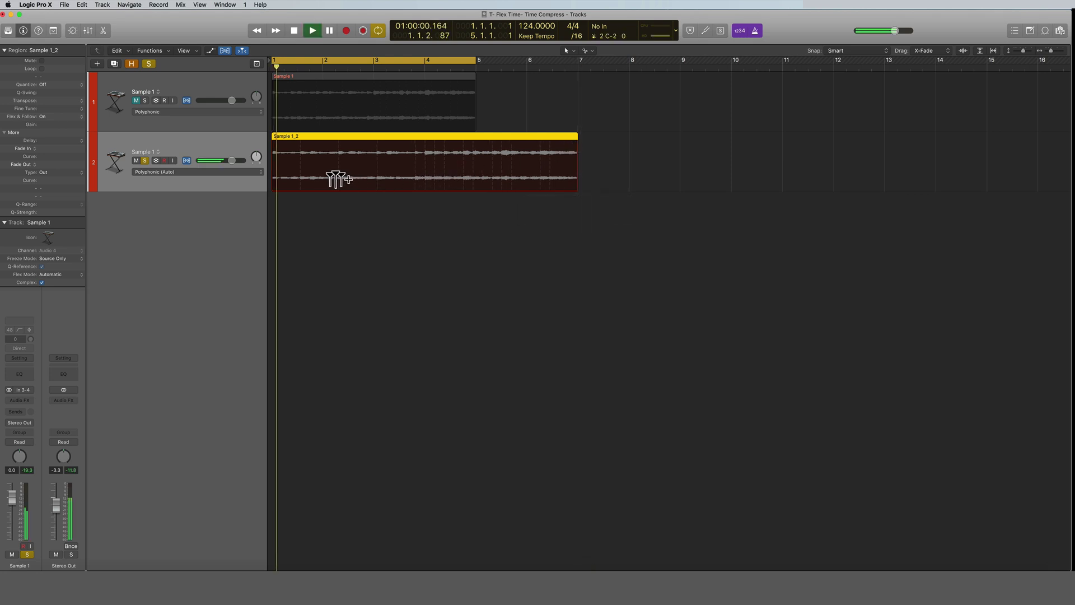
click(755, 31)
key(space)
- Time-stretch the Sample 1_2 region further to end about three-quarters through bar 12, and play it back
drag(578, 145, 871, 148)
key(space)
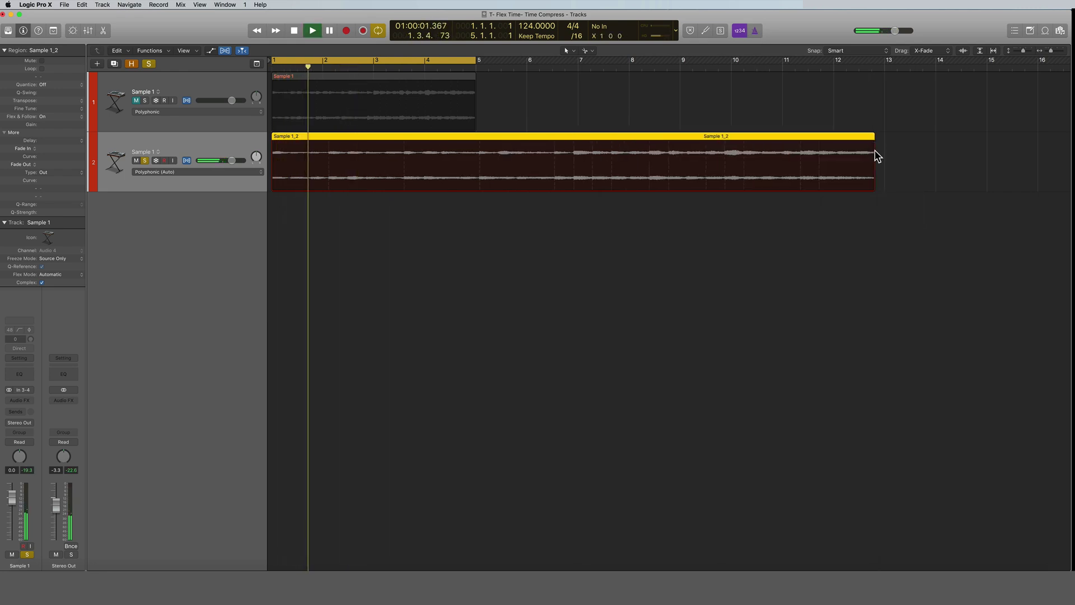
key(space)
- Time-compress the Sample 1_2 region to end just past the middle of bar 2, and play it back
drag(874, 139, 358, 159)
key(space)
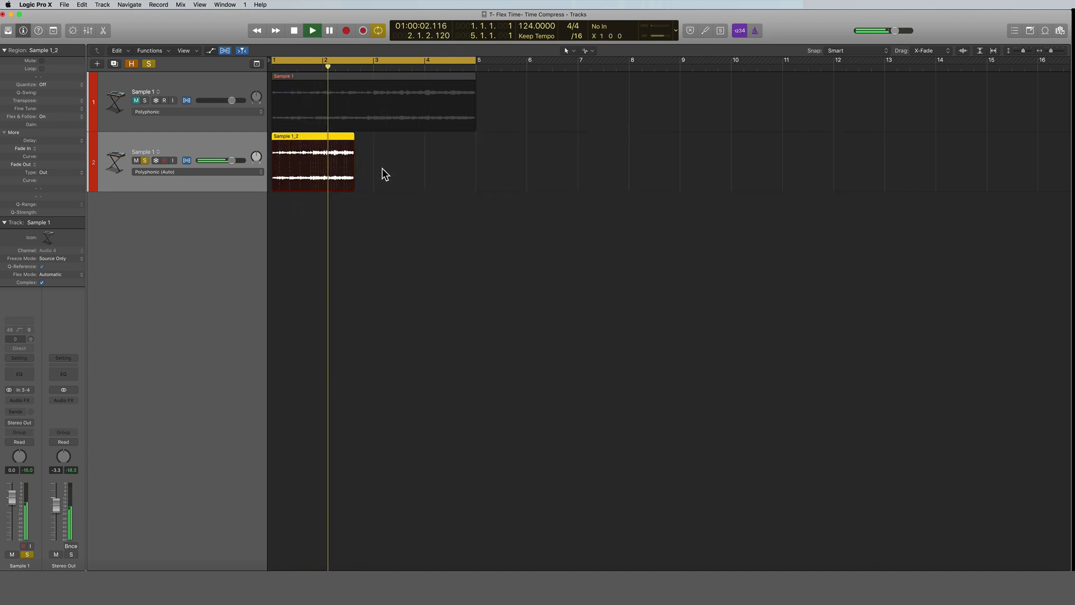
key(space)
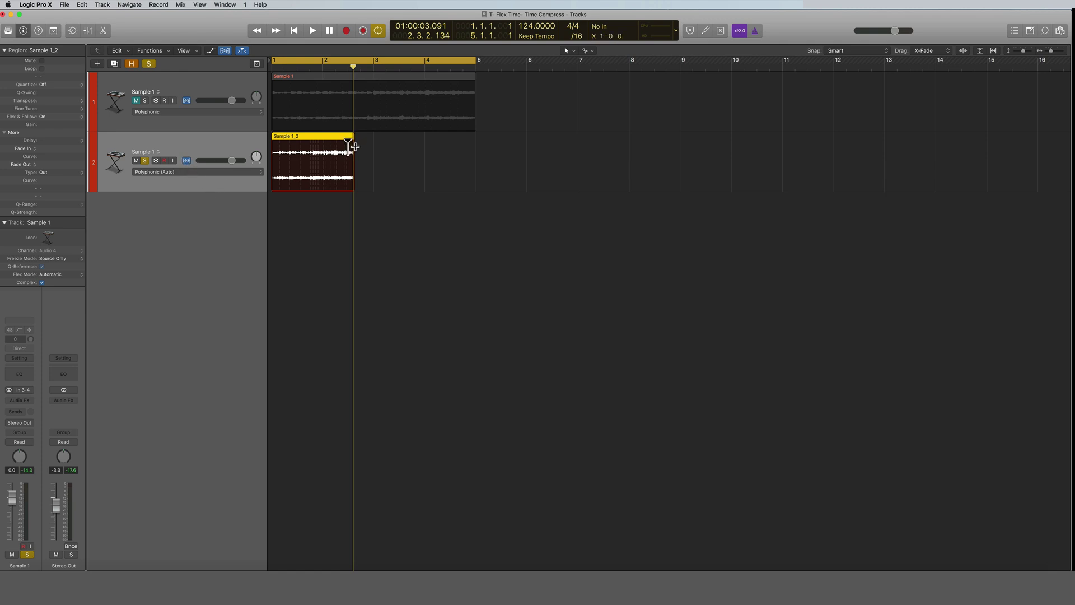
- Time-stretch the Sample 1_2 region to end at bar 5, in line with the Sample 1 region above
drag(353, 137, 476, 161)
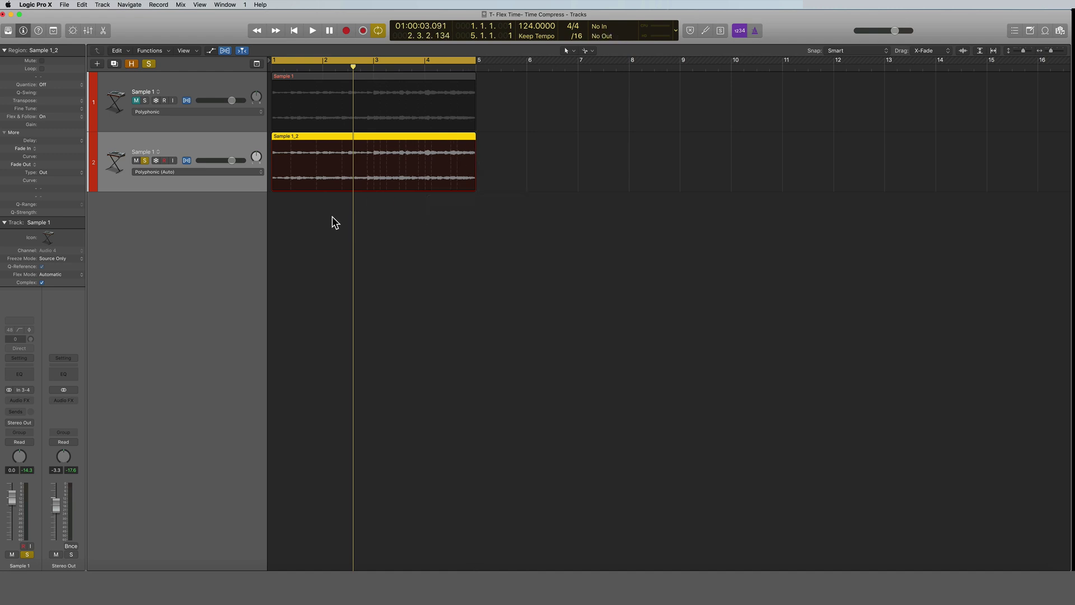